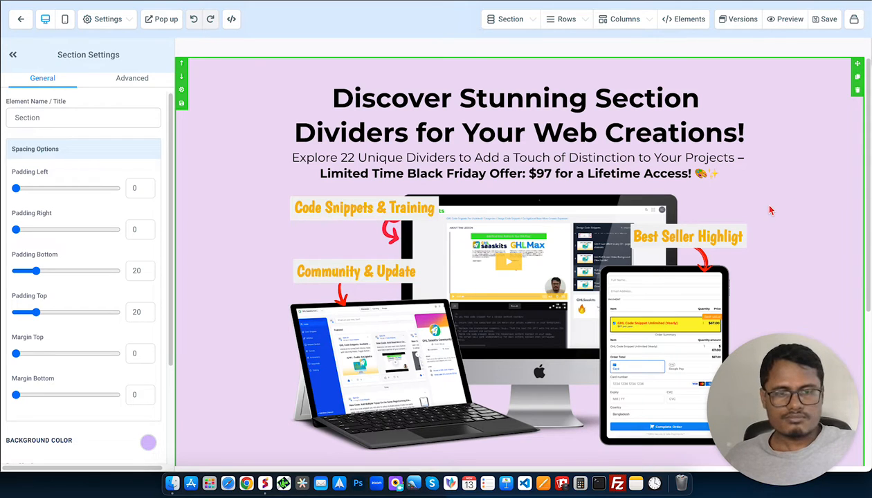
Insert a full-width section between the hero section and the Large Call to Action Headline section.
scroll(426, 284, "down", 3)
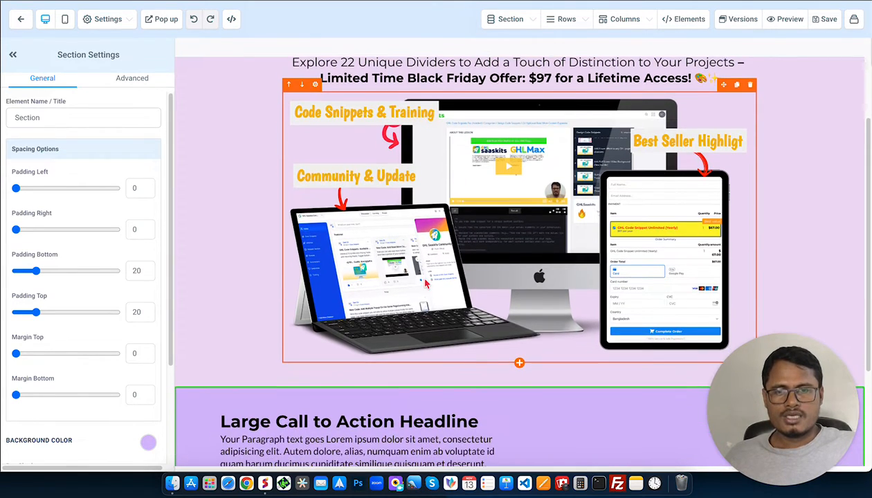
scroll(426, 283, "down", 2)
scroll(608, 123, "up", 3)
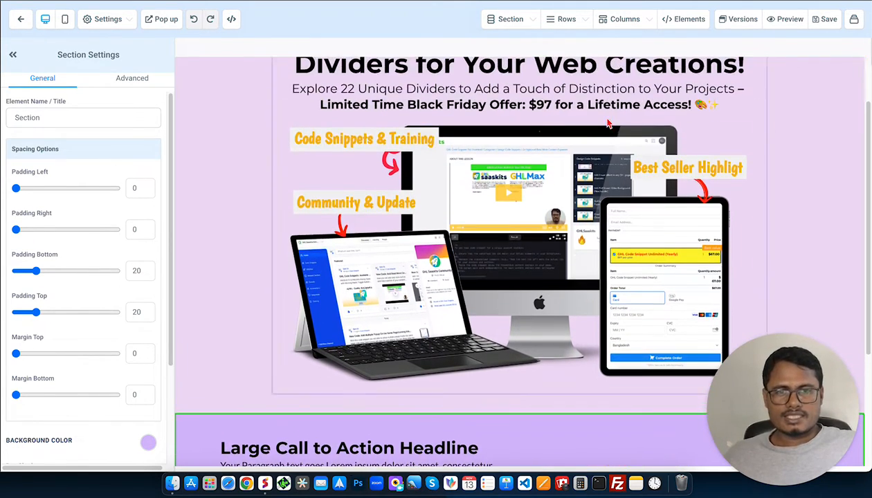
scroll(802, 136, "up", 2)
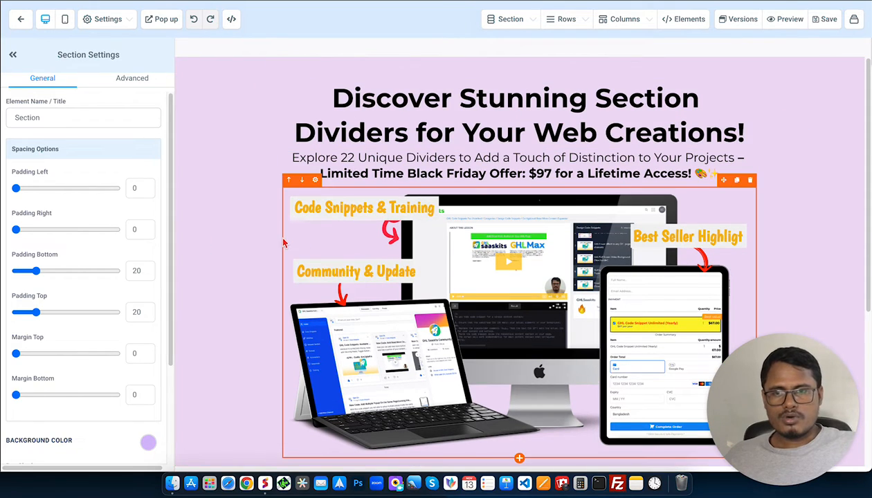
scroll(284, 242, "down", 2)
scroll(539, 344, "down", 1)
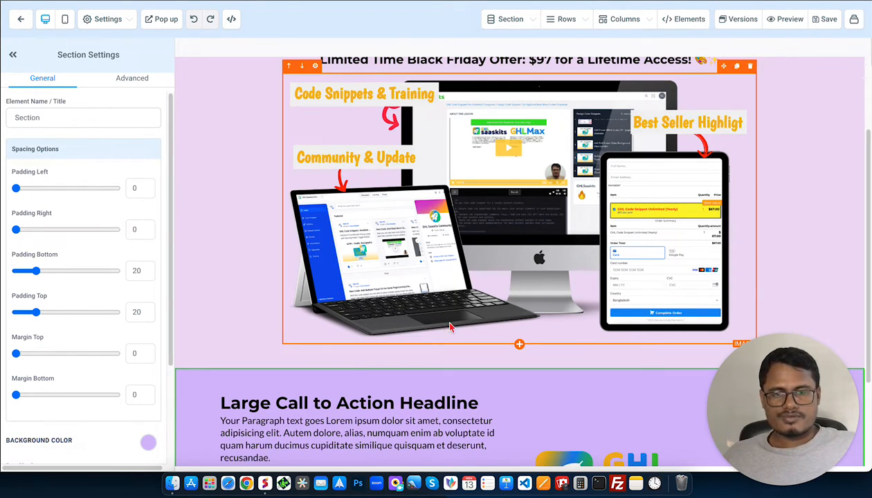
scroll(537, 342, "down", 1)
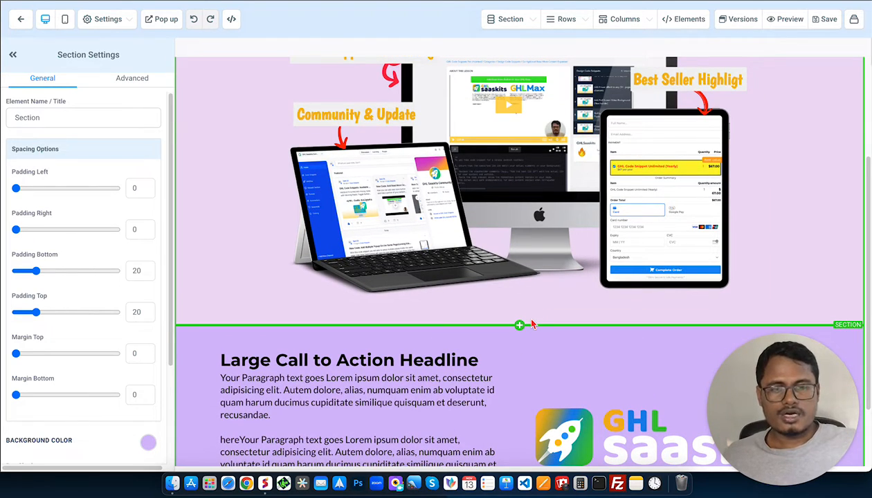
left_click(520, 326)
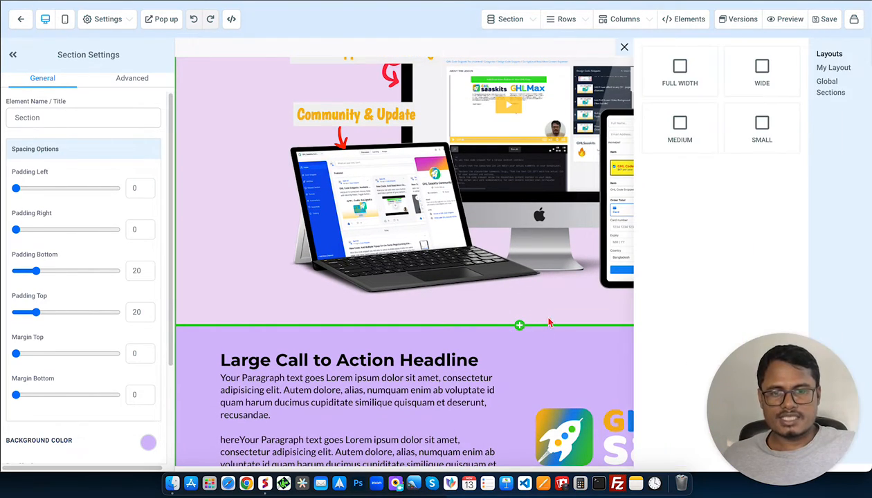
left_click(662, 82)
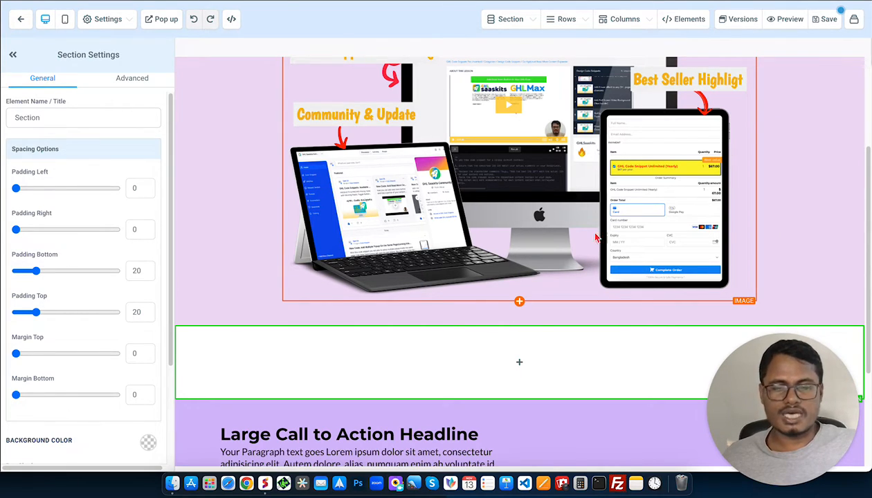
Add a one-column row to the new empty section below the hero.
mouse_move(519, 362)
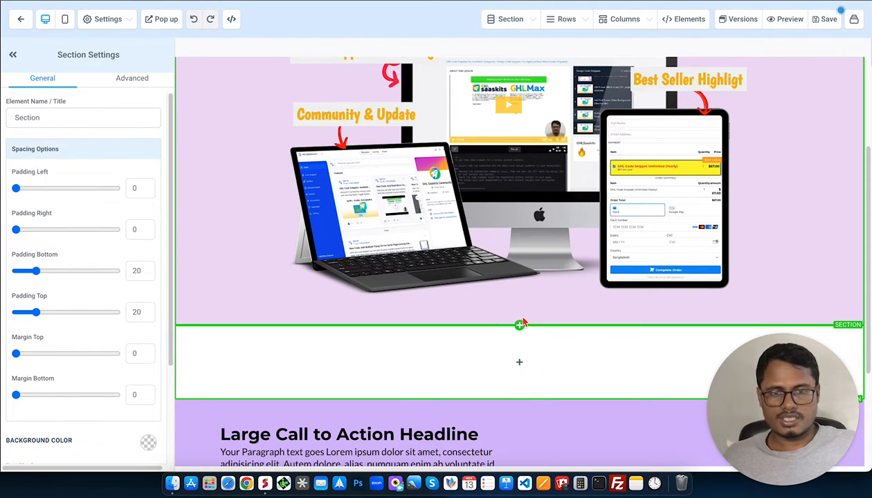
scroll(524, 323, "up", 3)
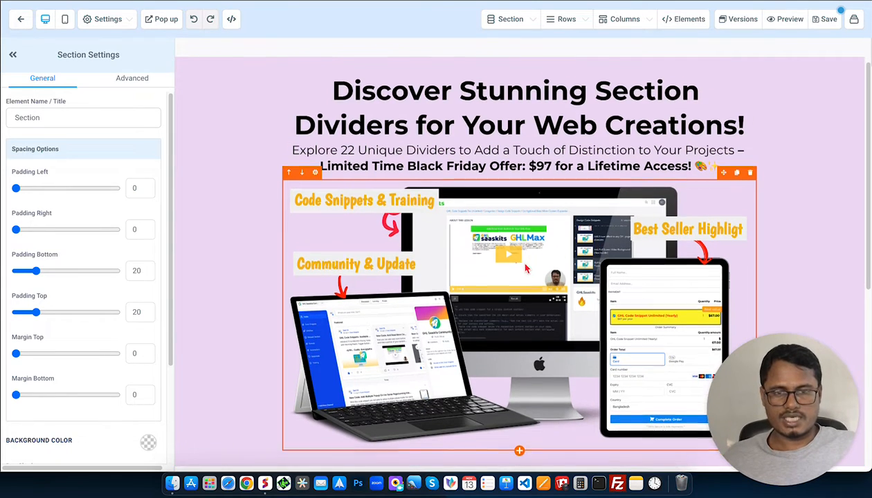
scroll(526, 268, "down", 4)
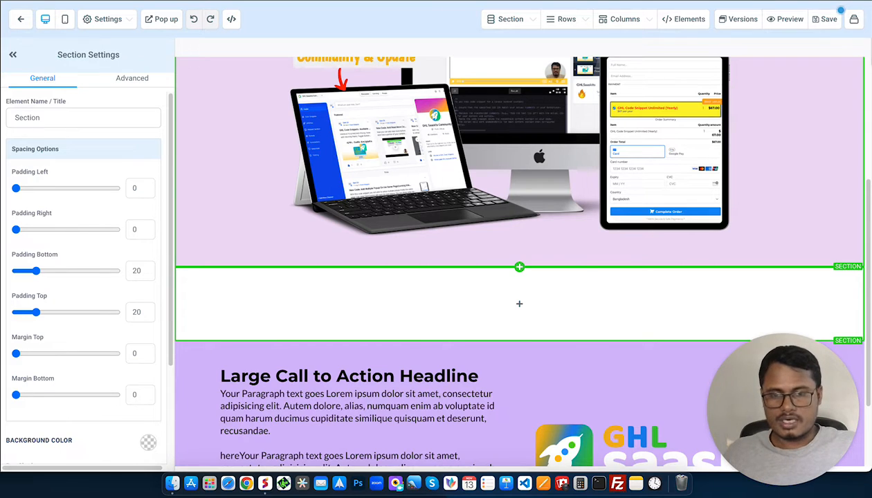
mouse_move(526, 306)
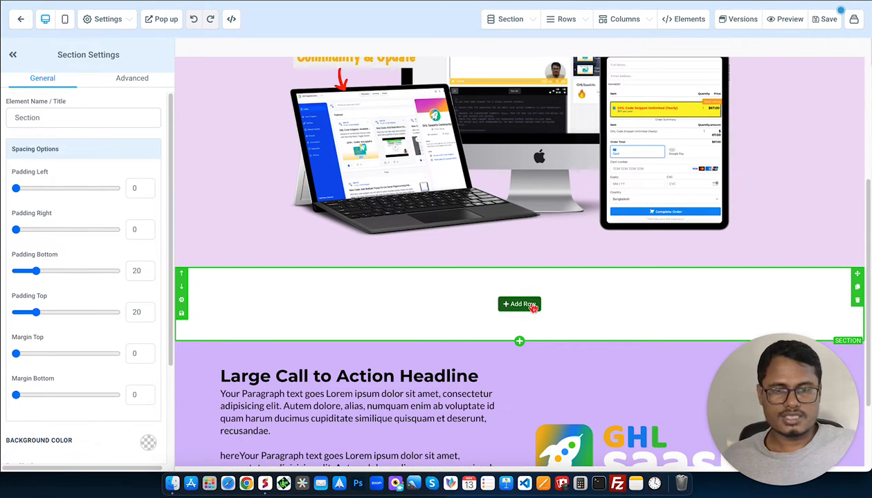
left_click(531, 307)
left_click(741, 90)
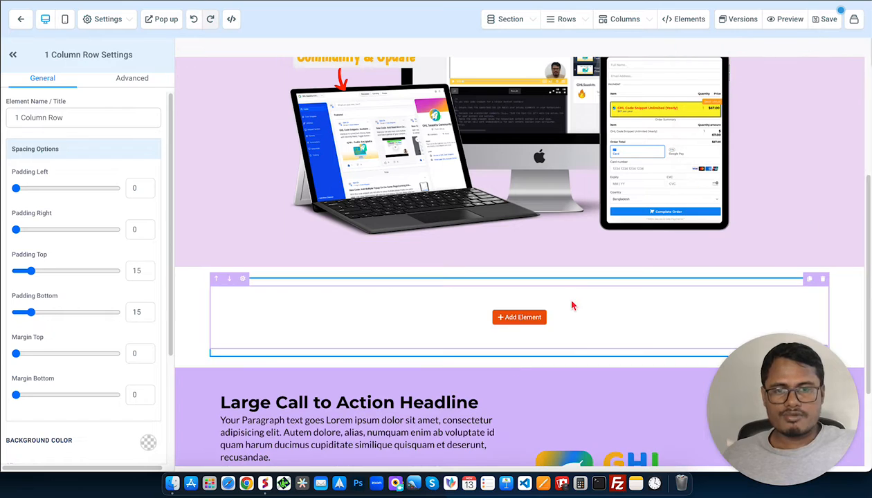
Add a Custom JS/HTML element to the new row's column and select it for editing.
left_click(520, 318)
scroll(712, 319, "down", 4)
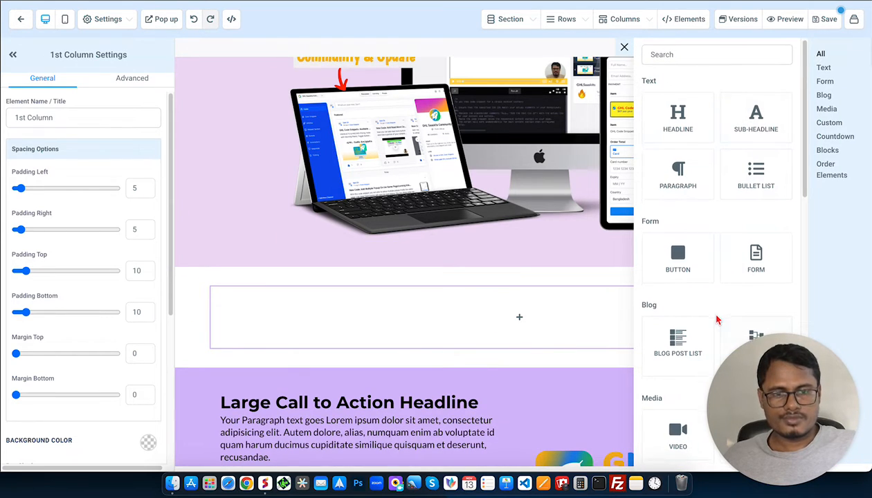
scroll(692, 332, "down", 3)
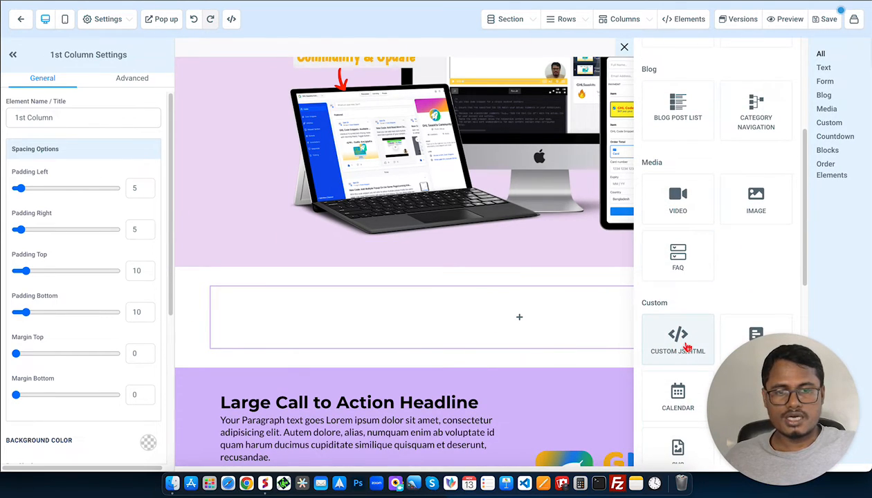
left_click(680, 346)
left_click(456, 311)
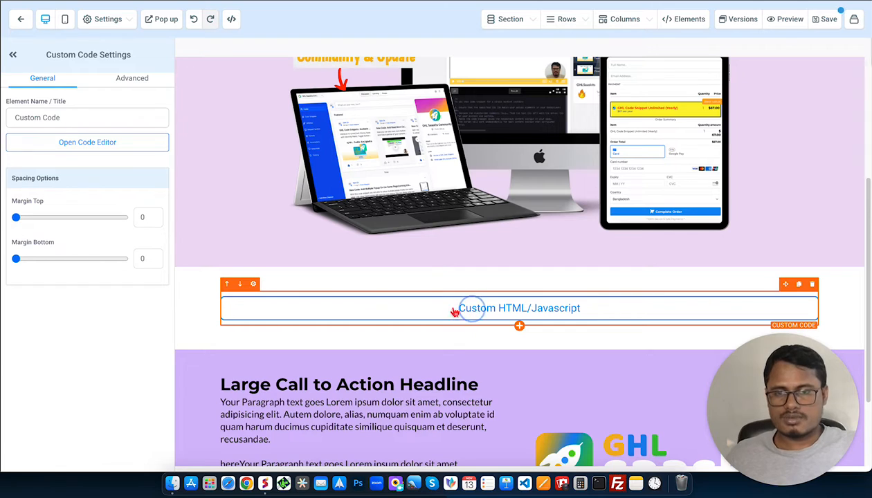
Paste the Mountains Divider: Bottom style code into the custom code element and save it.
left_click(87, 141)
left_click(413, 199)
key("super+v")
scroll(405, 195, "up", 10)
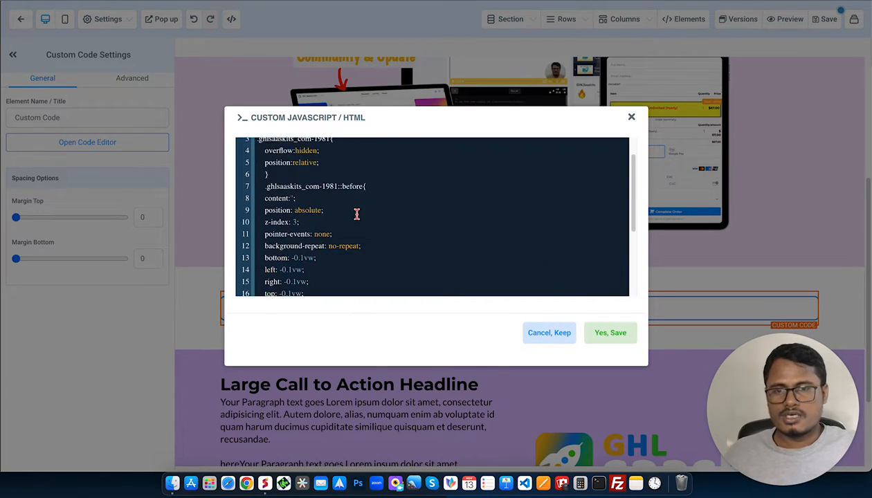
left_click(603, 333)
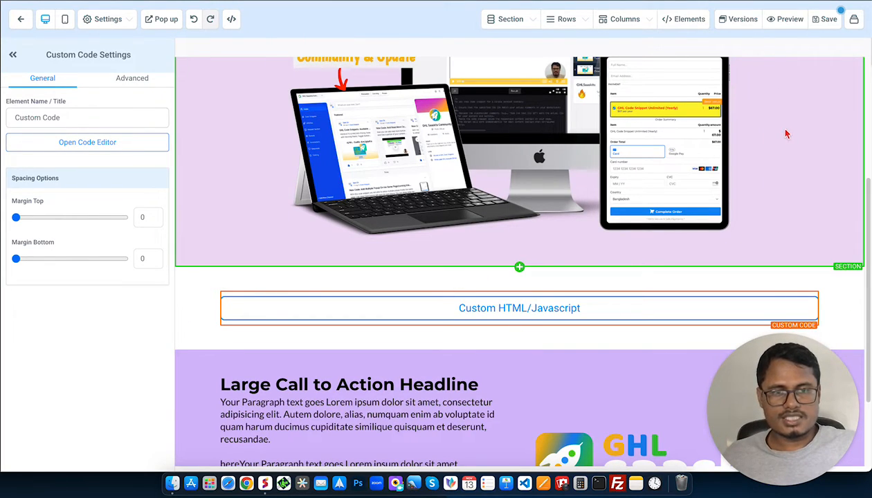
Append the colour code #d6bcfa to the custom code element's name and strip its hash sign.
scroll(781, 128, "up", 3)
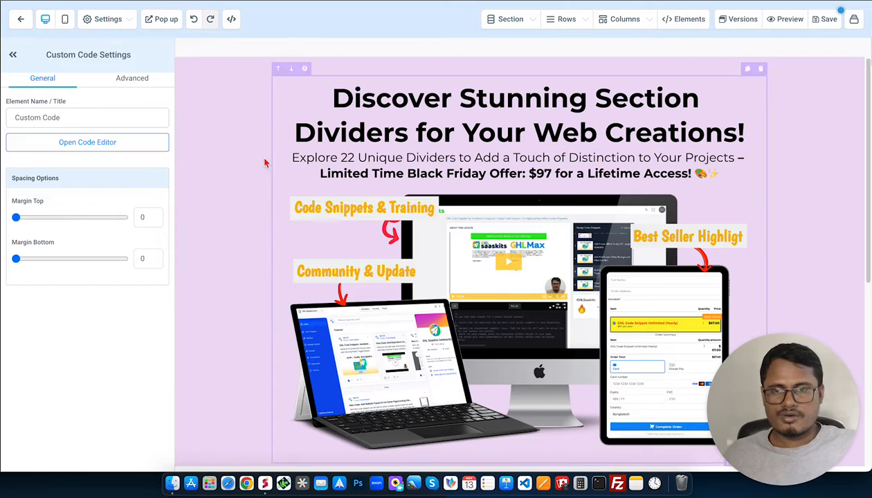
scroll(259, 199, "down", 4)
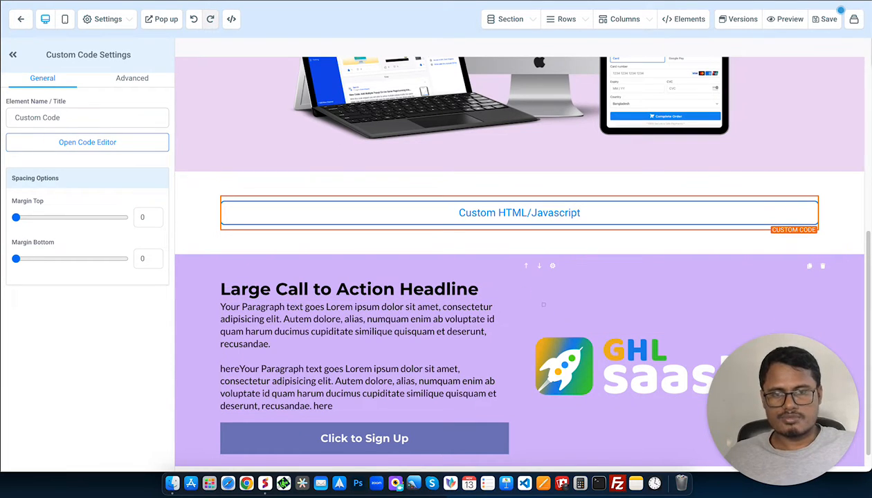
left_click(116, 119)
type("#d6bcfa")
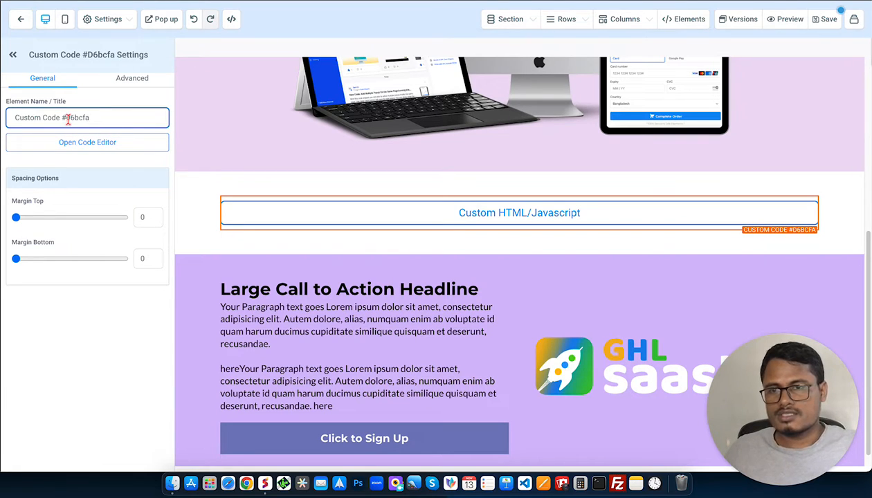
left_click_drag(66, 117, 98, 117)
left_click(105, 112)
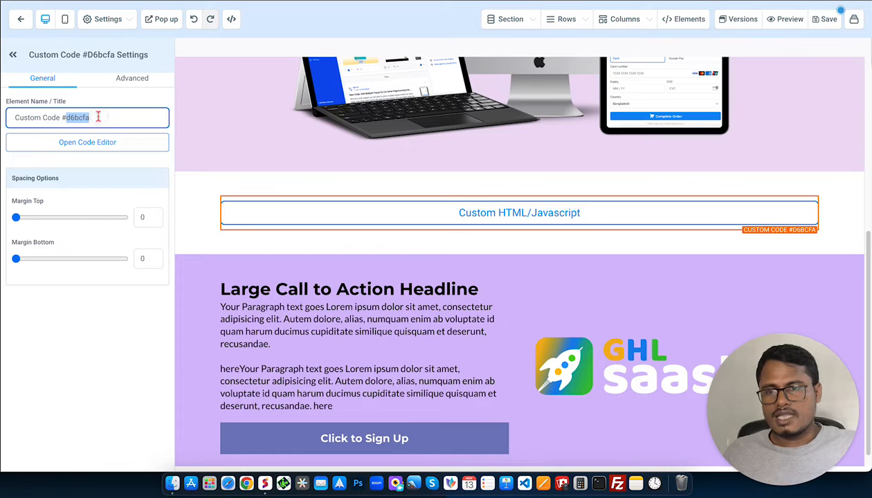
left_click(85, 115)
left_click(64, 118)
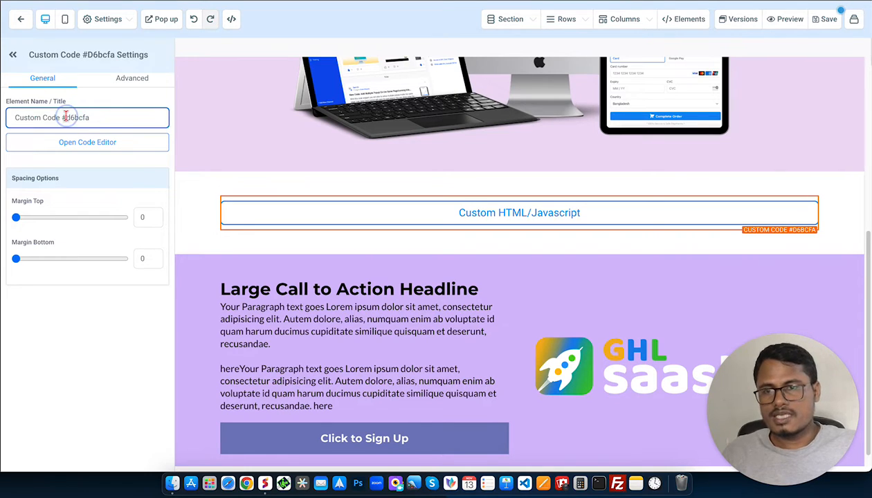
key("BackSpace")
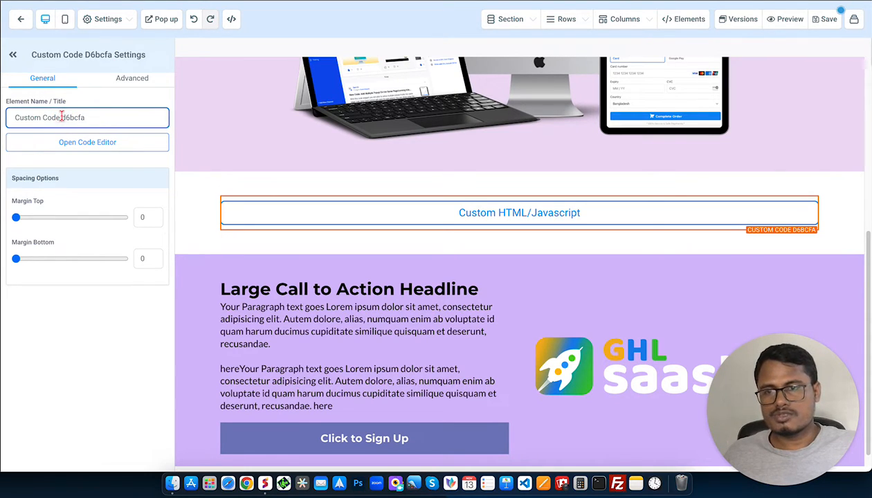
Cut d6bcfa out of the element name, leaving the name as Custom Code.
left_click_drag(62, 118, 98, 117)
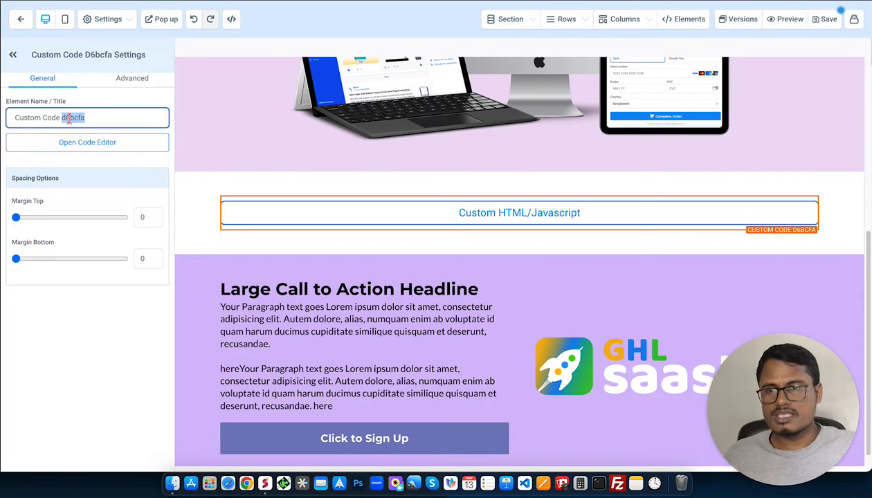
left_click(63, 118)
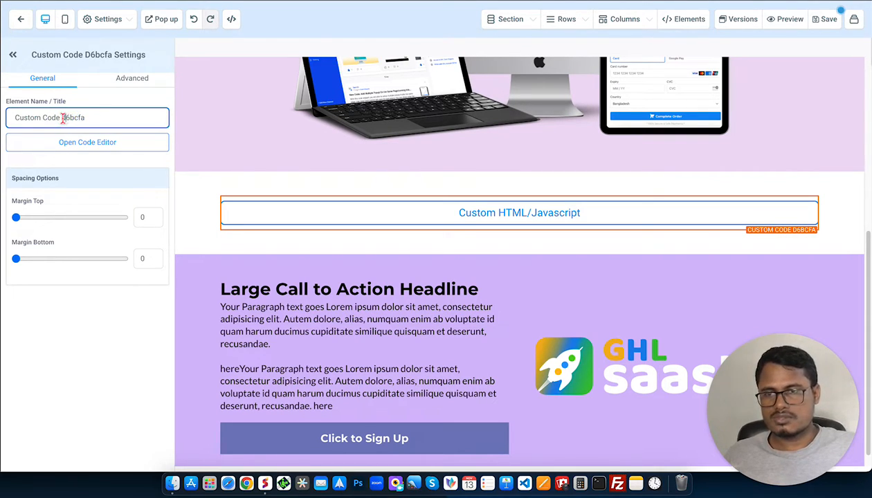
left_click_drag(61, 118, 89, 119)
key("super+c")
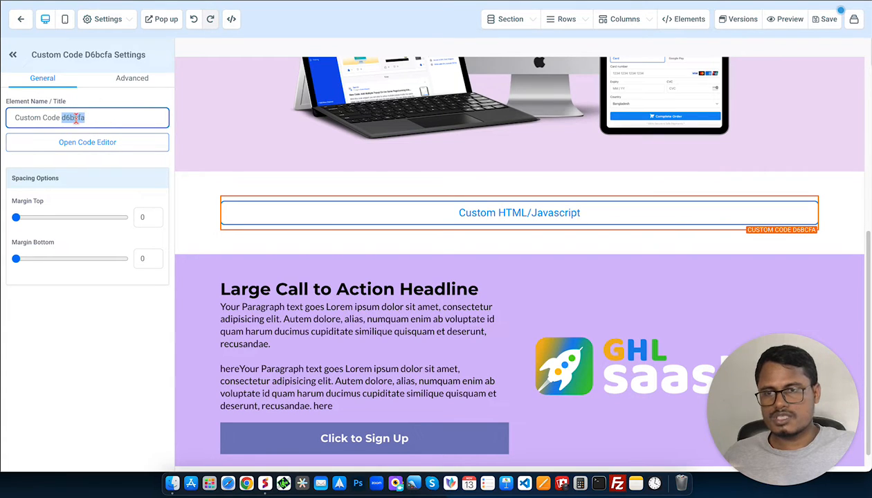
key("BackSpace")
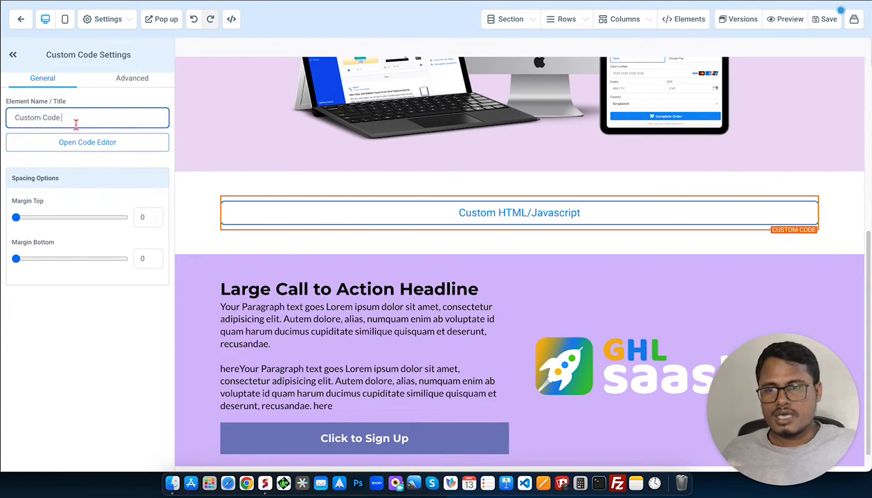
In the divider's custom code, replace the last path's fill colour after %23 with d6bcfa.
left_click(97, 142)
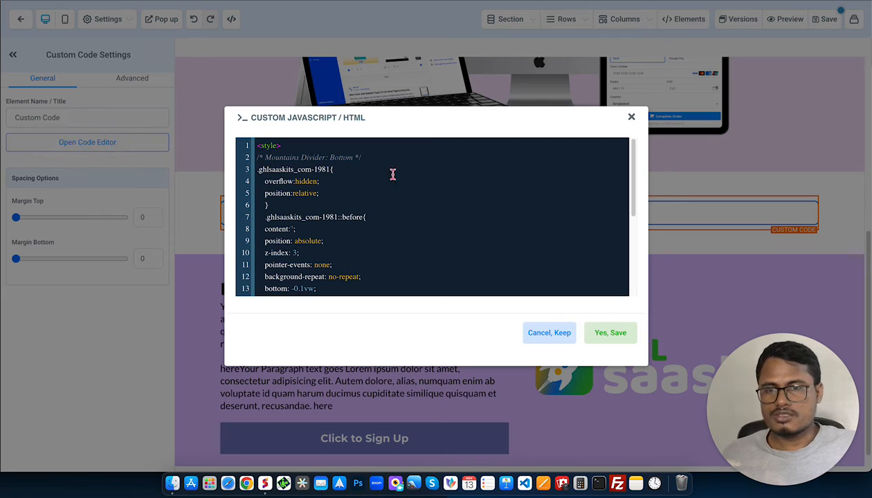
scroll(393, 183, "down", 5)
scroll(392, 195, "down", 2)
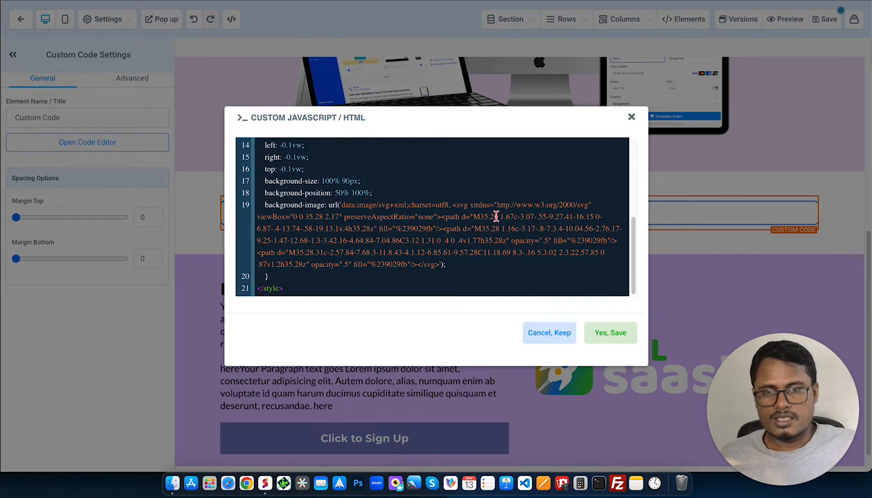
left_click(360, 264)
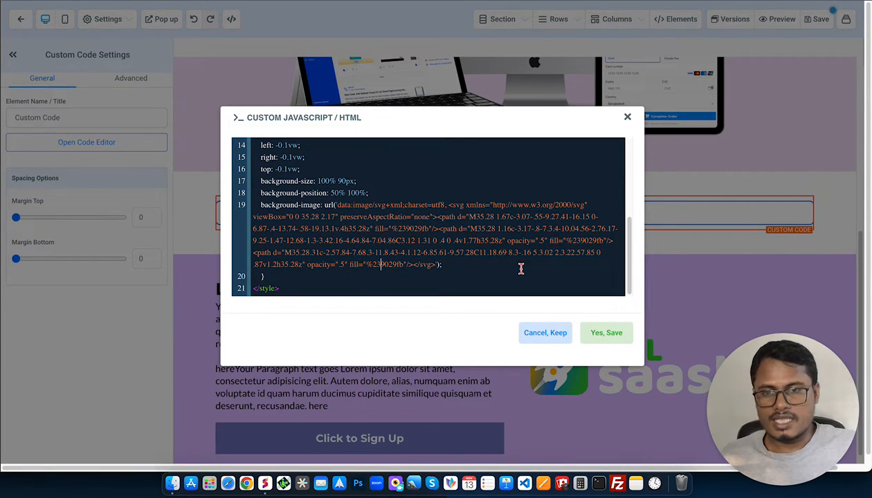
key("shift+Right")
key("shift+Right")
key("shift+Right")
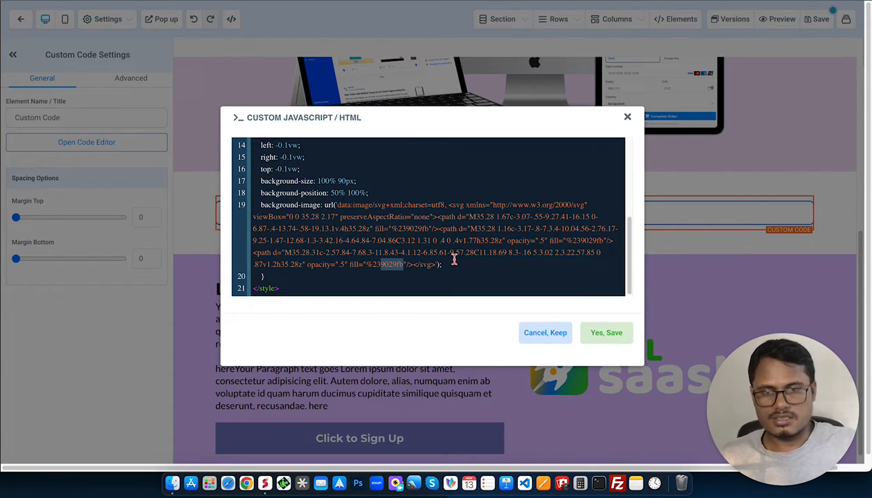
key("BackSpace")
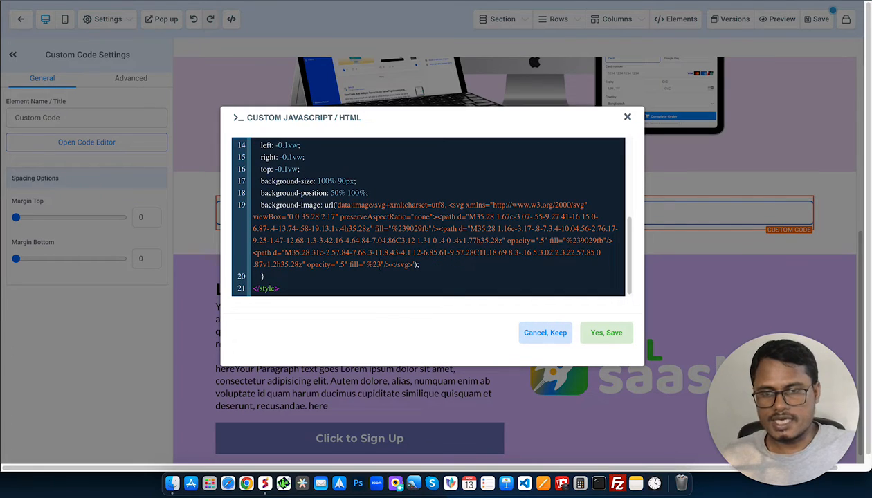
key("super+v")
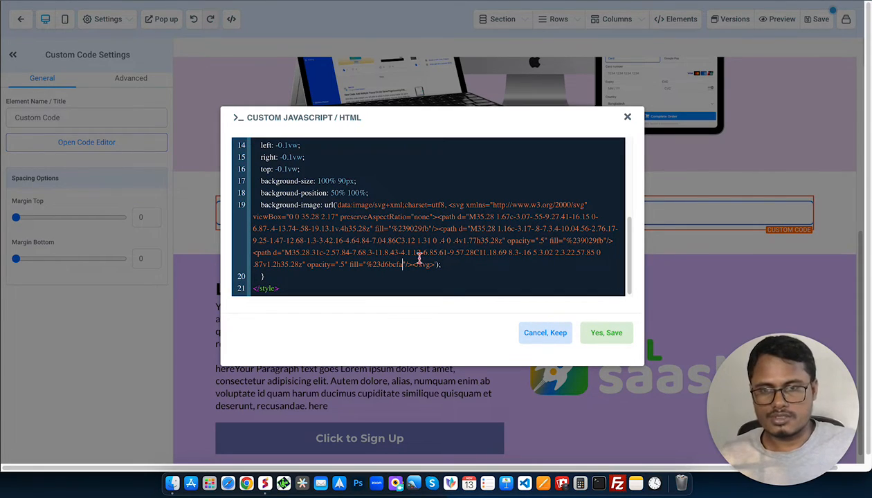
In the divider's custom code, replace the first path's fill colour after %23 with d6bcfa.
left_click(428, 228)
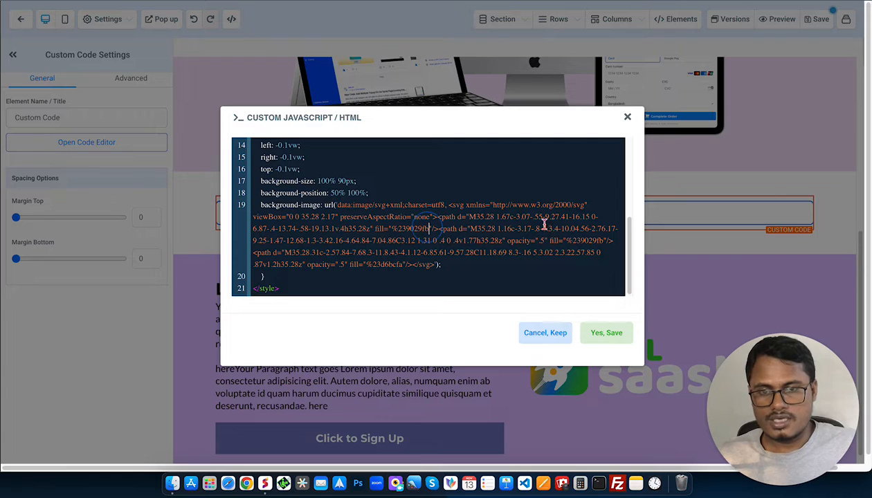
key("BackSpace")
key("BackSpace")
key("BackSpace")
key("BackSpace")
key("BackSpace")
key("BackSpace")
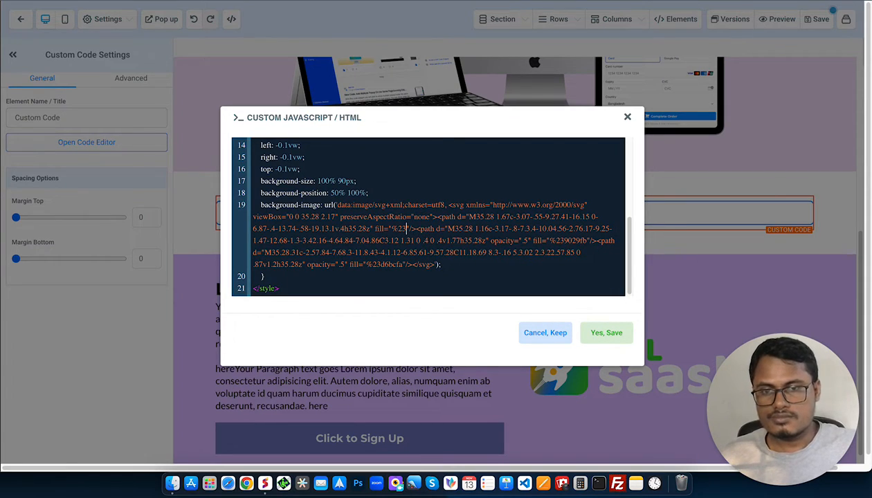
key("super+v")
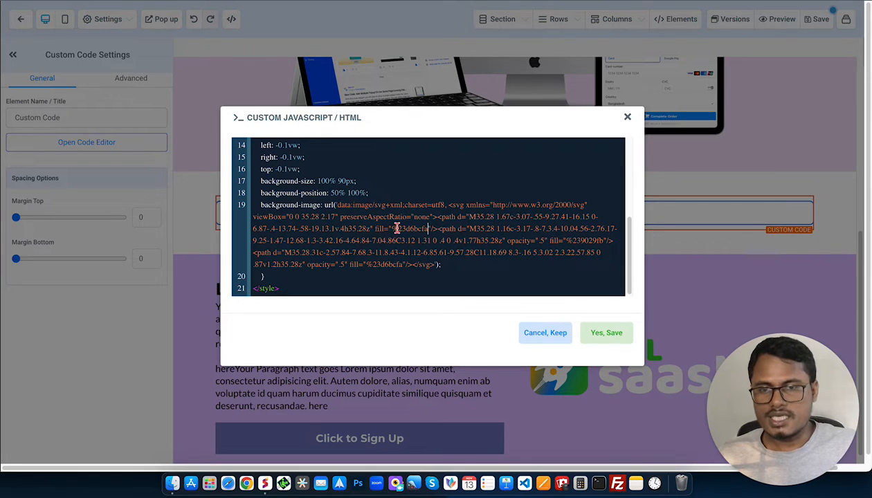
left_click_drag(406, 228, 394, 228)
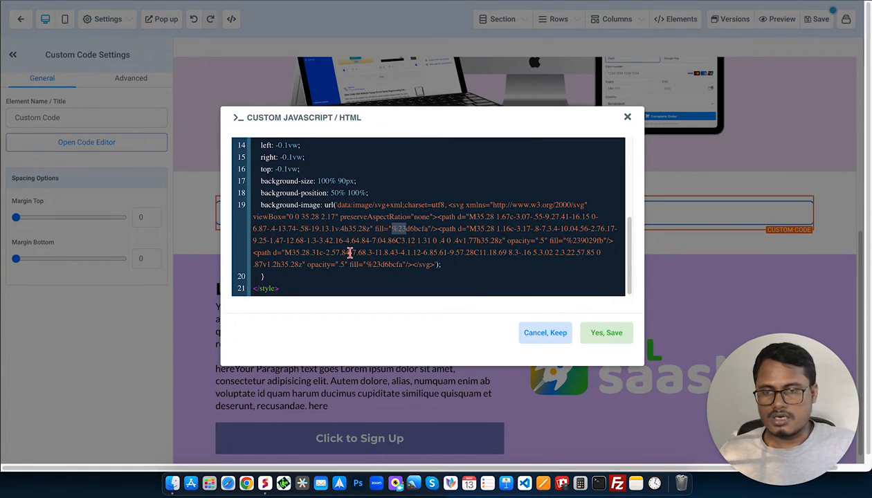
Replace the second path's fill colour after %23 with d6bcfa in the same background-image rule.
left_click(599, 240)
key("BackSpace")
key("BackSpace")
key("BackSpace")
key("BackSpace")
key("BackSpace")
type("d6bcfa")
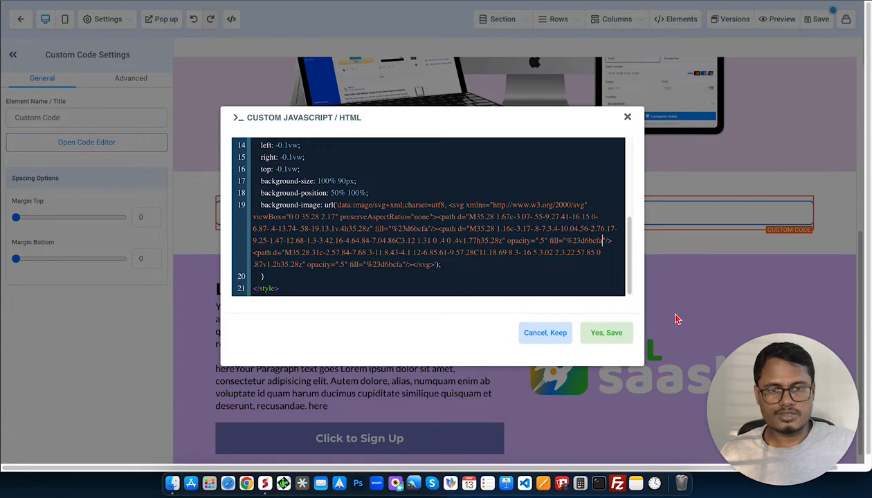
Copy the class name ghlsaaskits_com-1981 from the start of the style code, without its dot, and save the code.
scroll(308, 205, "down", 1)
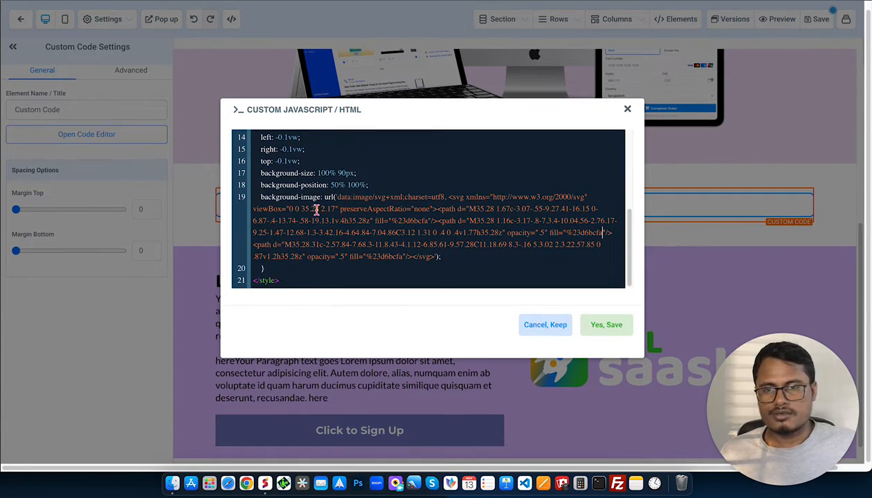
scroll(447, 194, "up", 5)
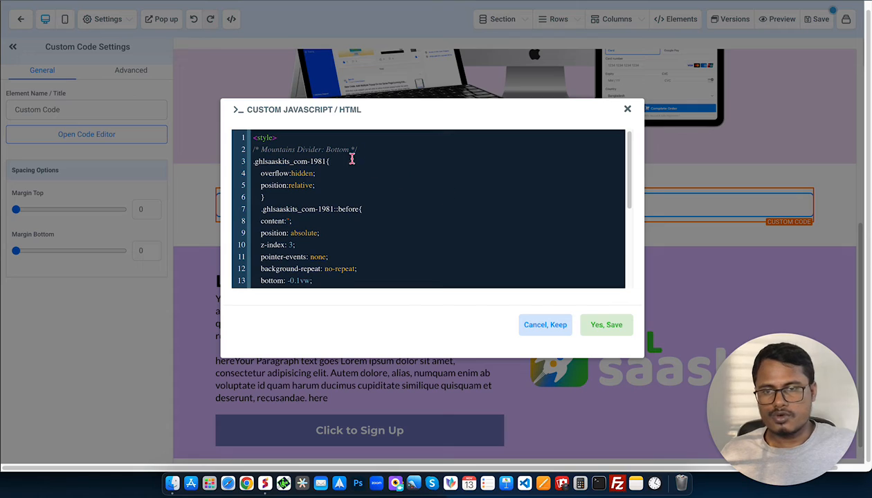
left_click(325, 161)
left_click_drag(325, 161, 254, 161)
key("super+c")
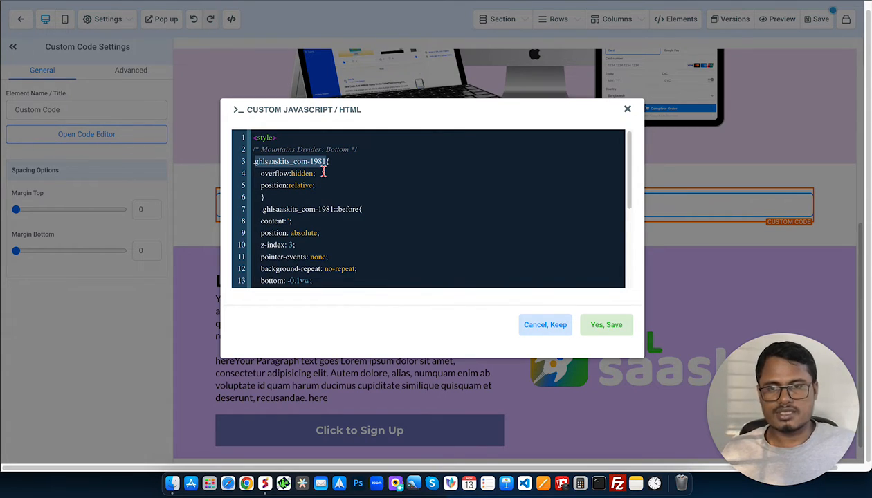
left_click(604, 327)
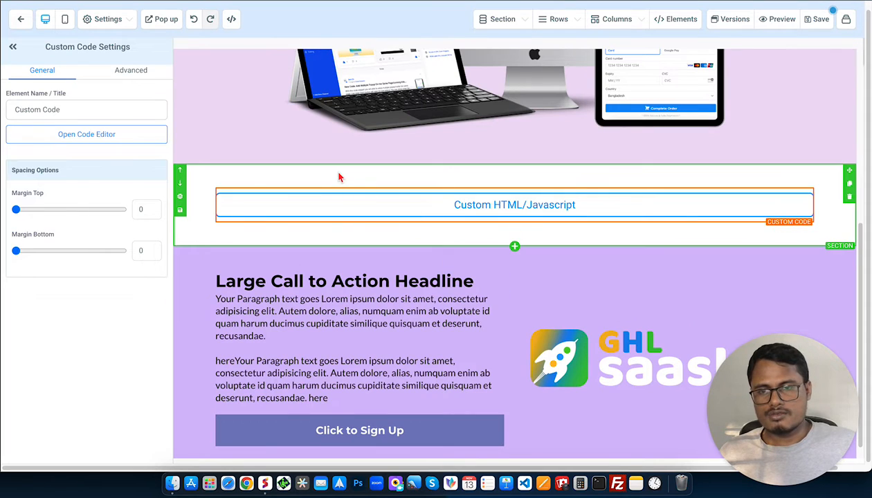
Add ghlsaaskits_com-1981 as a custom class on the section that holds the custom code element.
left_click(333, 173)
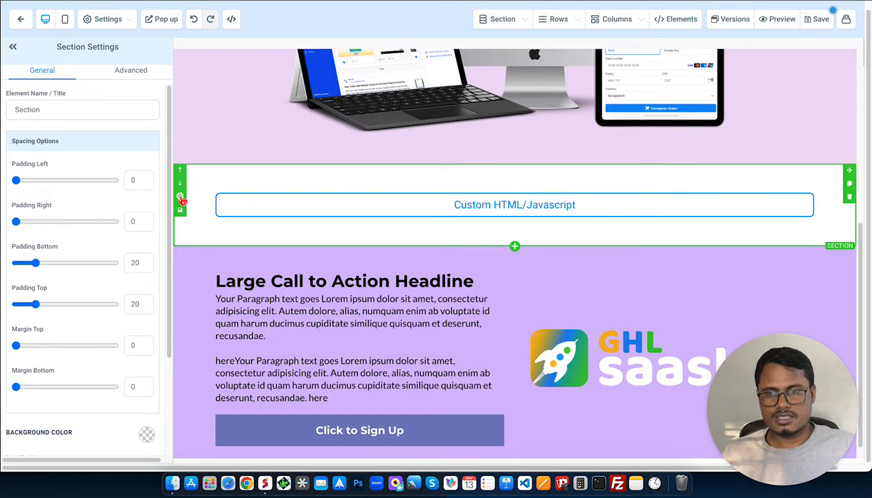
left_click(131, 72)
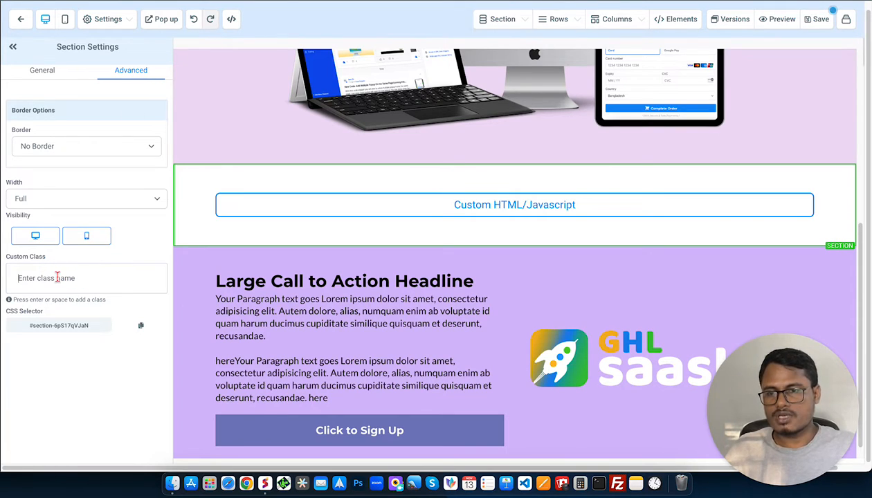
key("super+v")
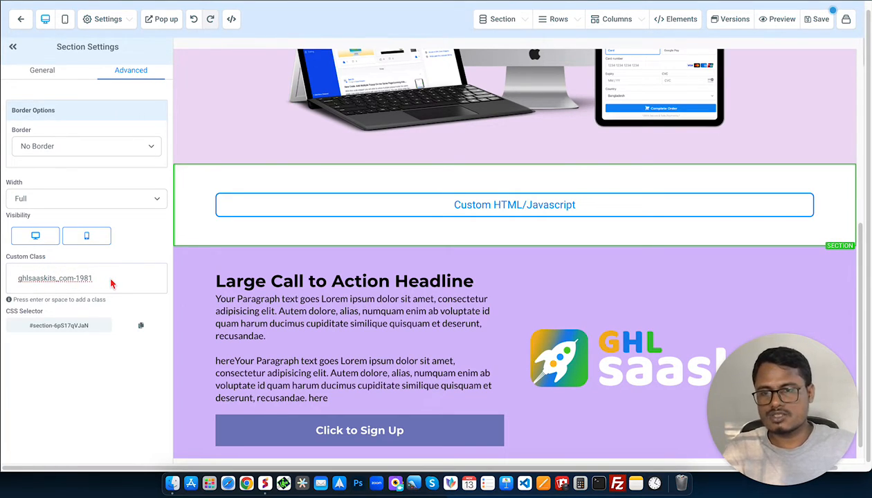
key("Return")
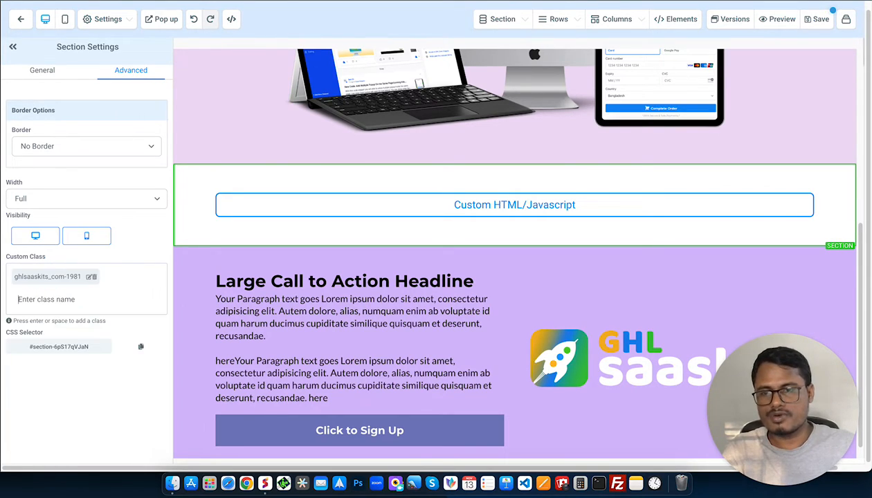
Save the page and preview it down to the divider area.
left_click(823, 19)
left_click(642, 46)
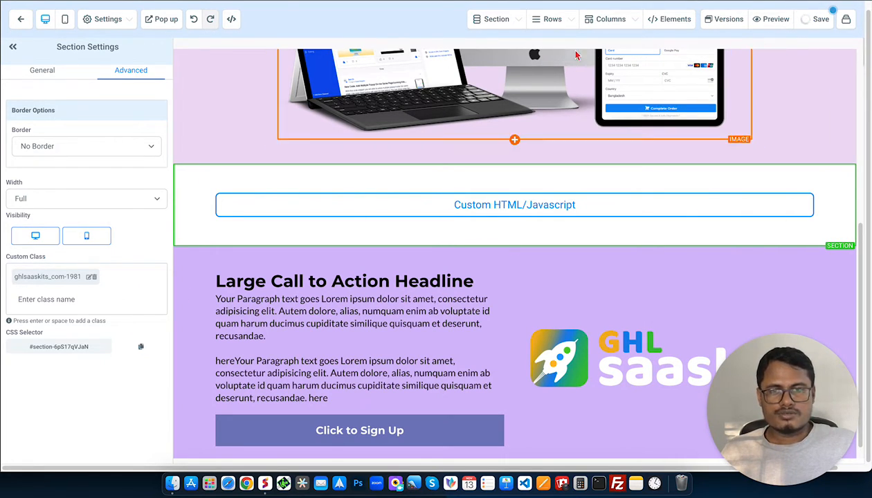
left_click(780, 22)
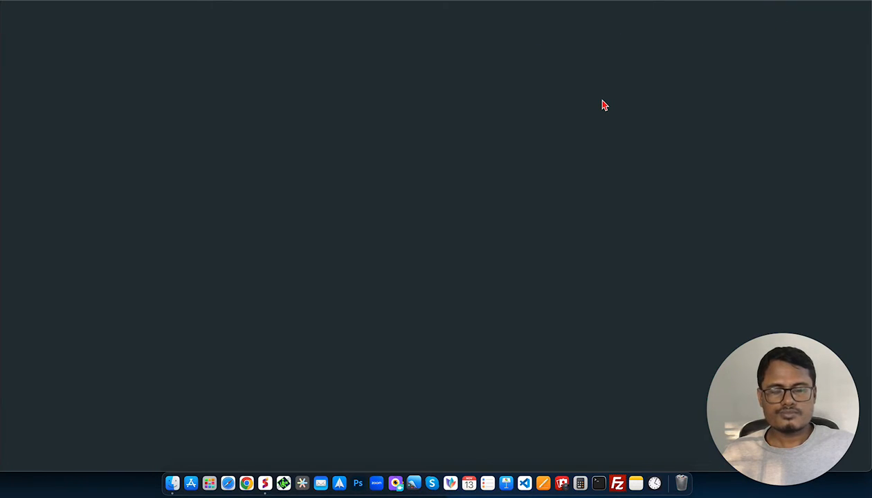
scroll(493, 294, "down", 5)
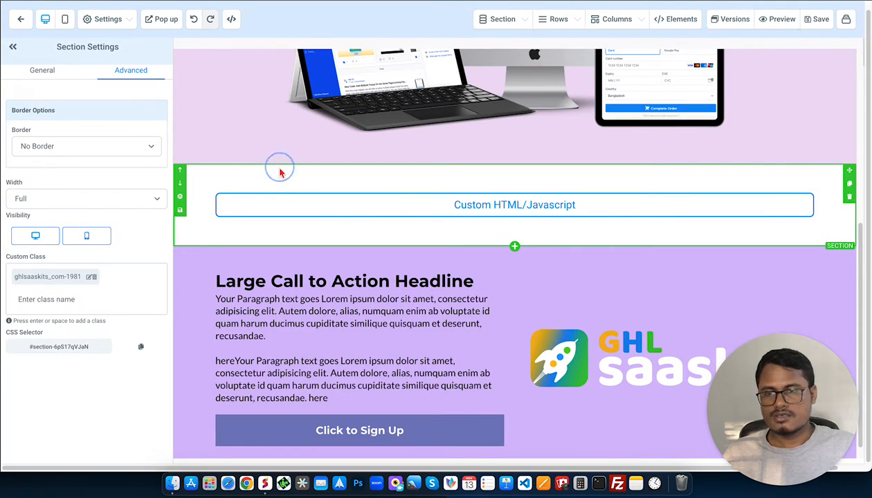
Set the custom code section's background colour to the saved light lilac swatch that matches the hero section.
left_click(32, 72)
scroll(147, 340, "down", 2)
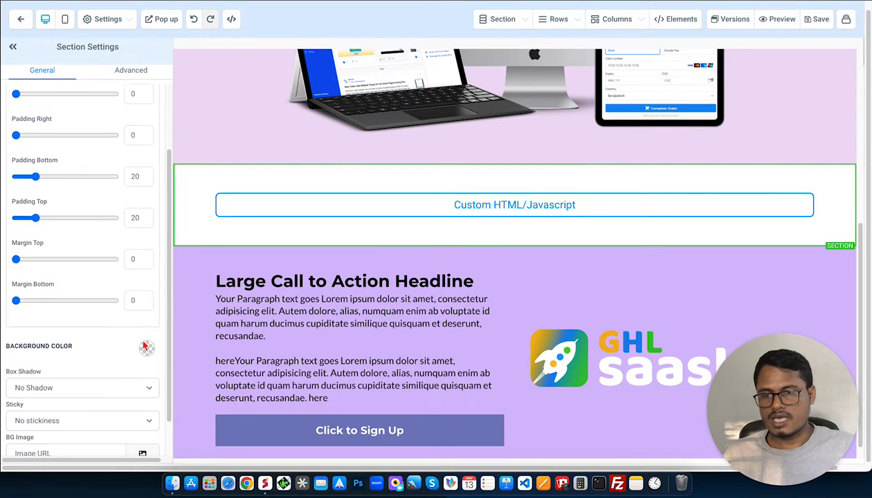
left_click(146, 339)
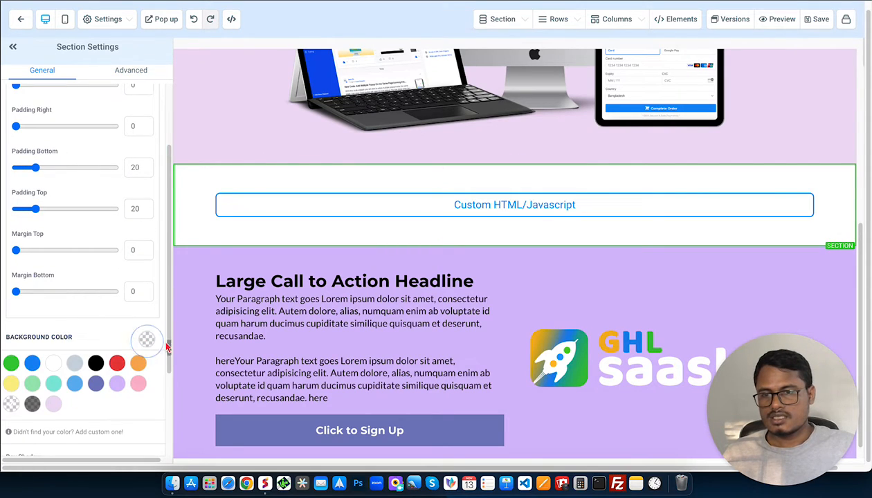
left_click(11, 404)
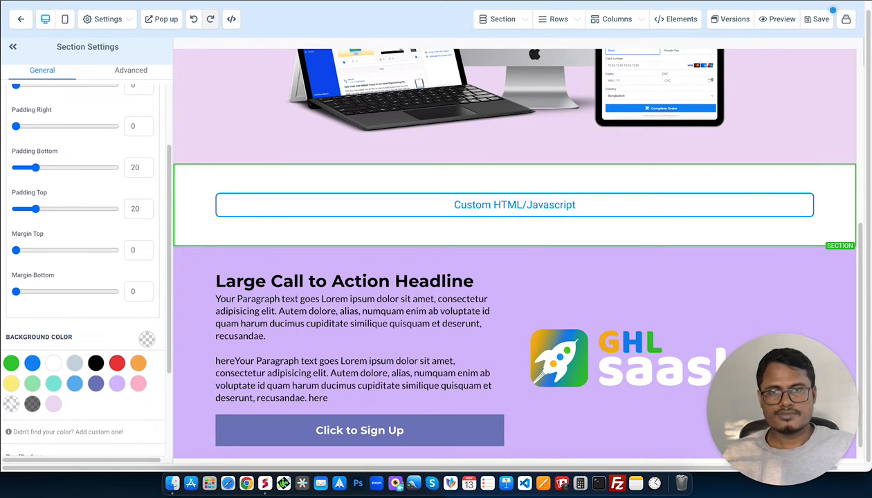
left_click(431, 4)
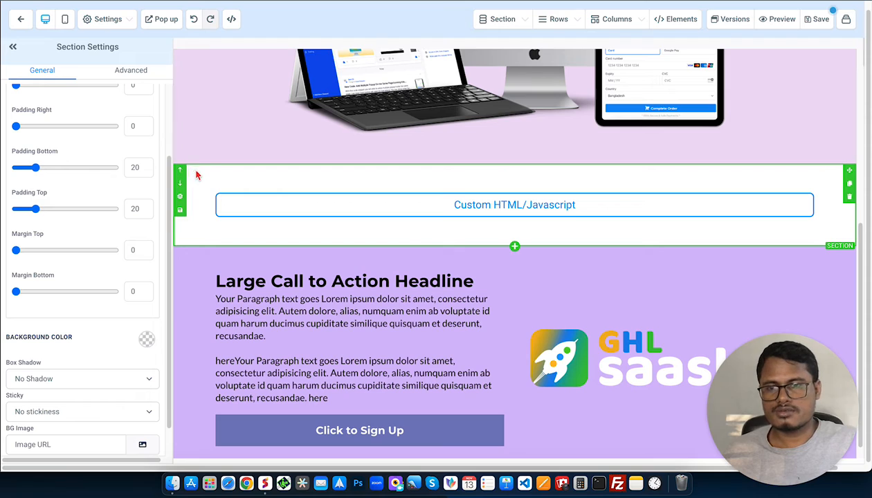
left_click(147, 339)
left_click(54, 404)
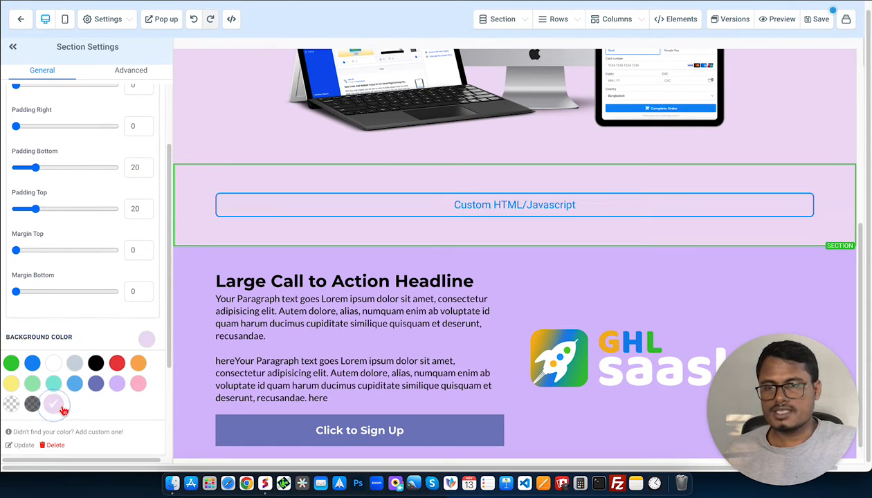
Save the page with the new section background and preview how the divider joins the call-to-action section.
left_click(818, 21)
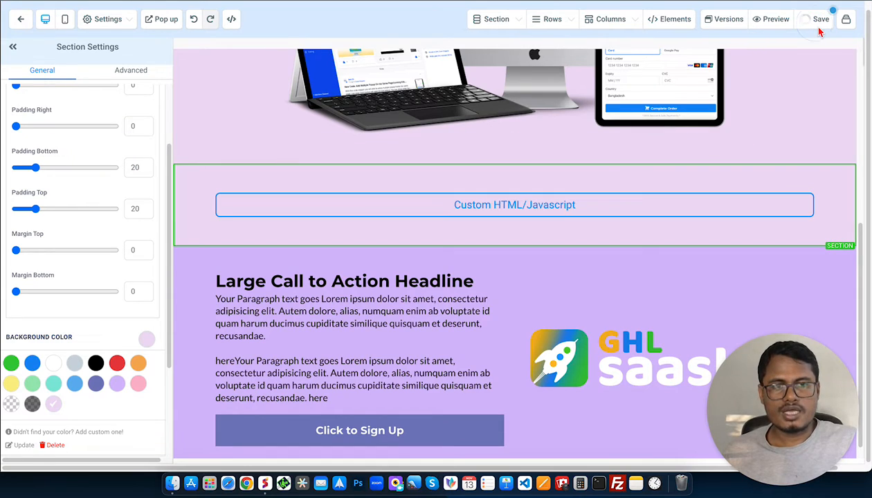
left_click(777, 21)
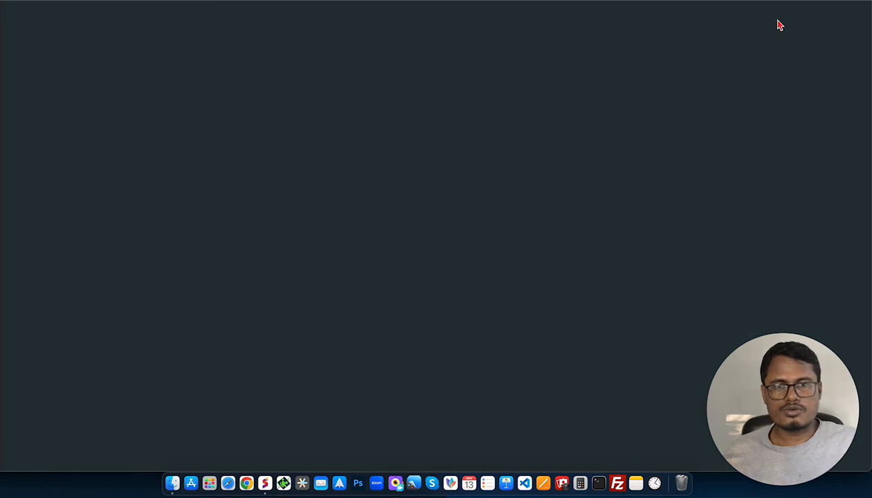
scroll(465, 148, "down", 4)
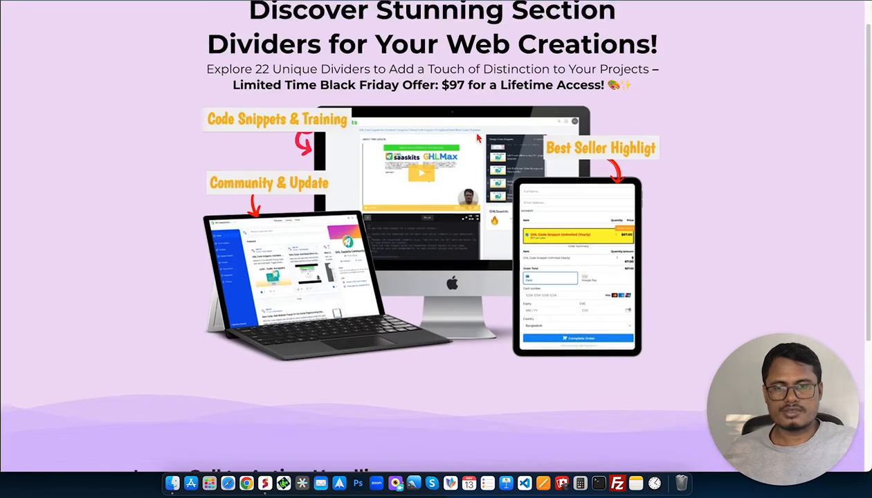
scroll(465, 148, "down", 2)
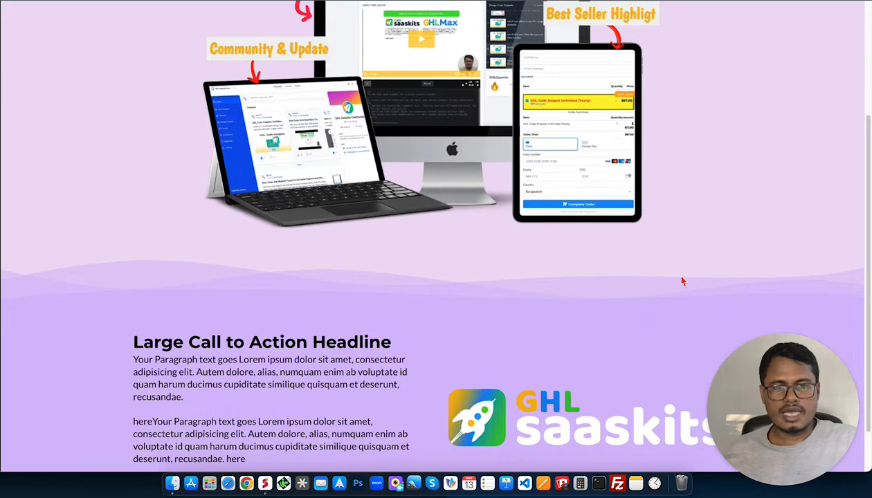
left_click(664, 282)
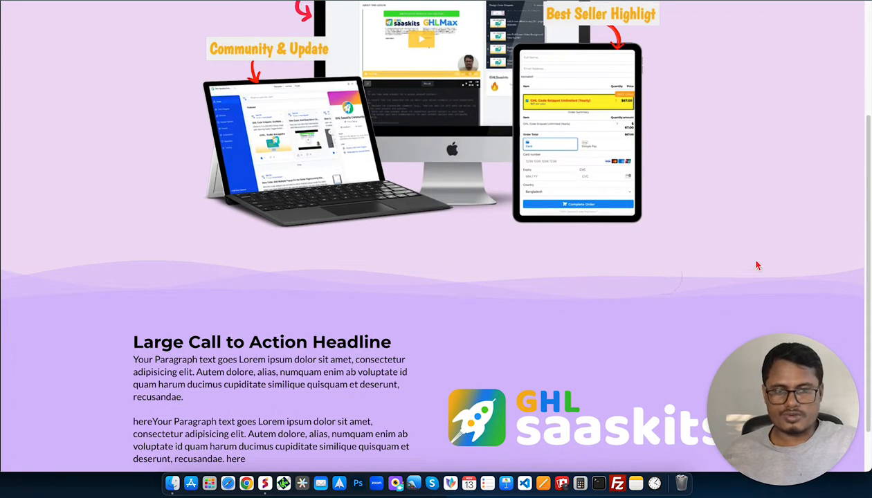
Check the previewed divider in the developer tools' iPhone 12 Pro mobile view, and close the tools.
right_click(753, 168)
left_click(662, 313)
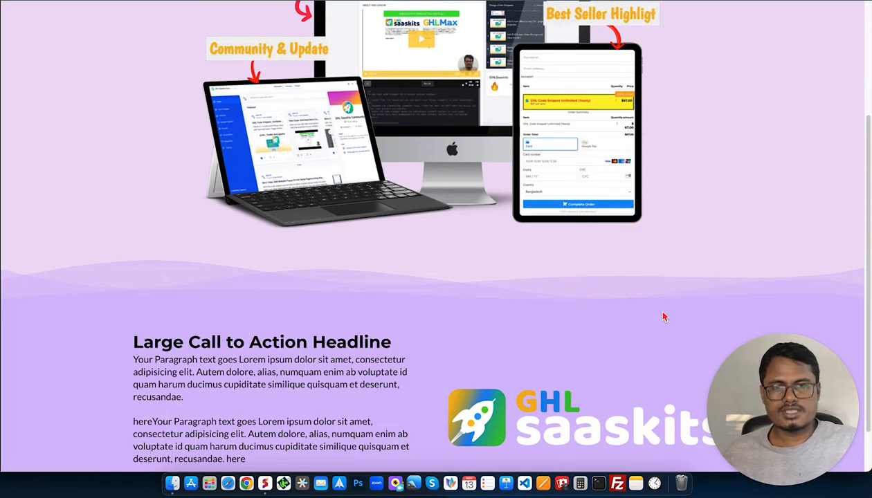
left_click(607, 9)
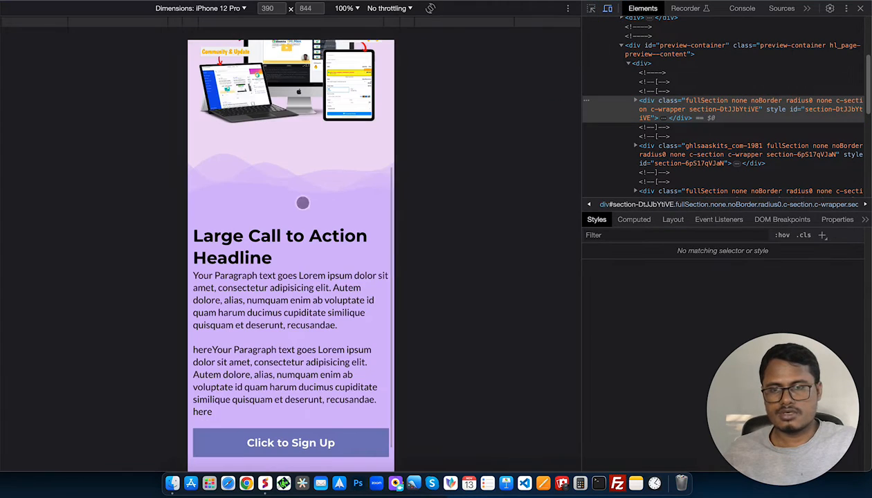
left_click_drag(288, 206, 279, 387)
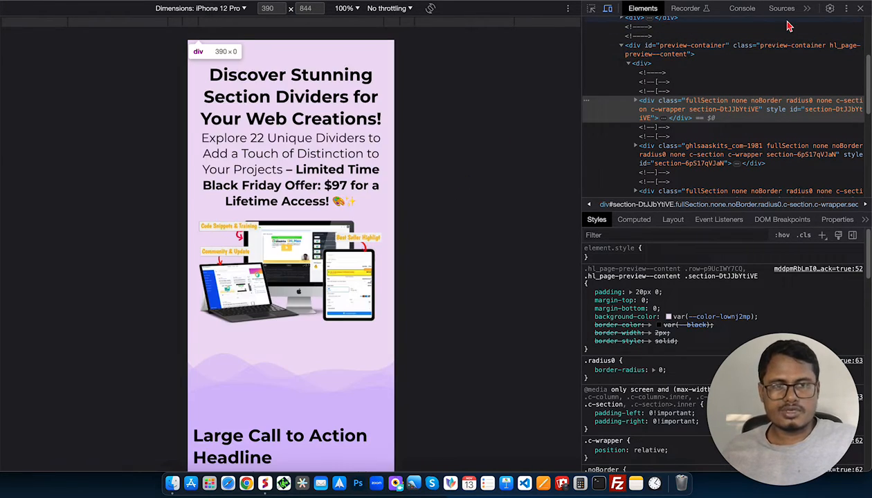
left_click(859, 9)
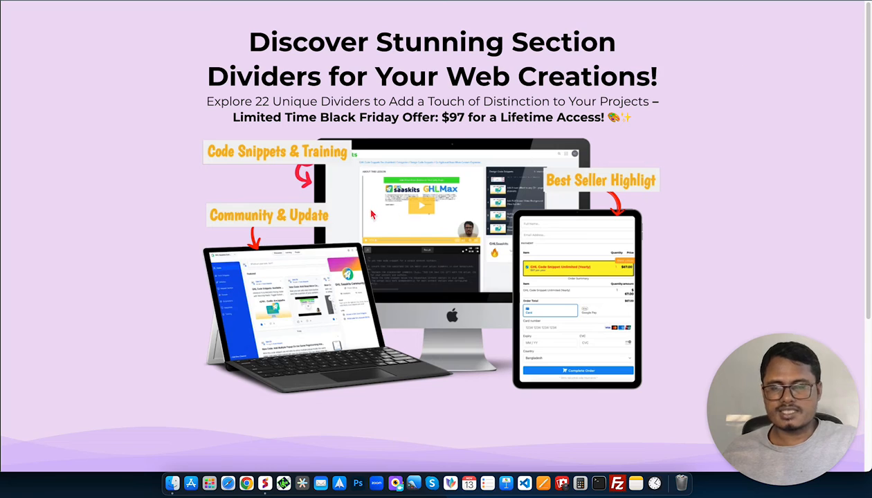
Browse the divider demo page, starting from the Mountains Divider: Bottom example.
left_click(0, 33)
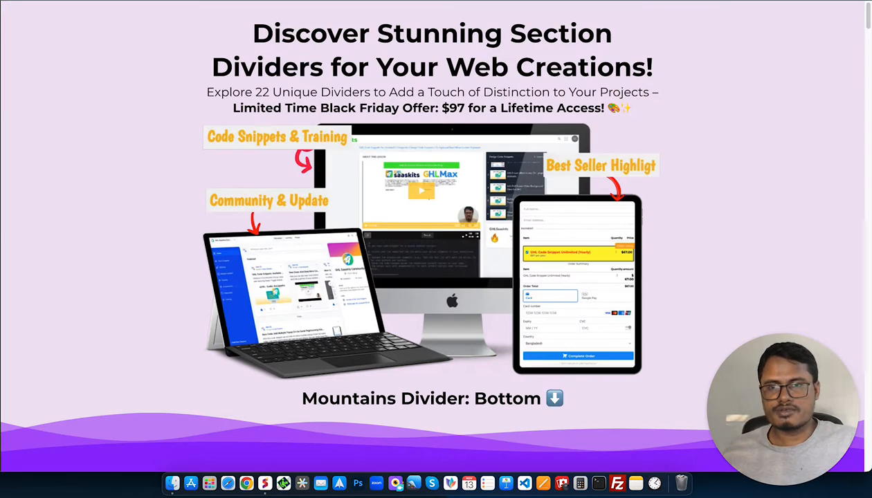
scroll(429, 273, "down", 10)
scroll(416, 295, "down", 5)
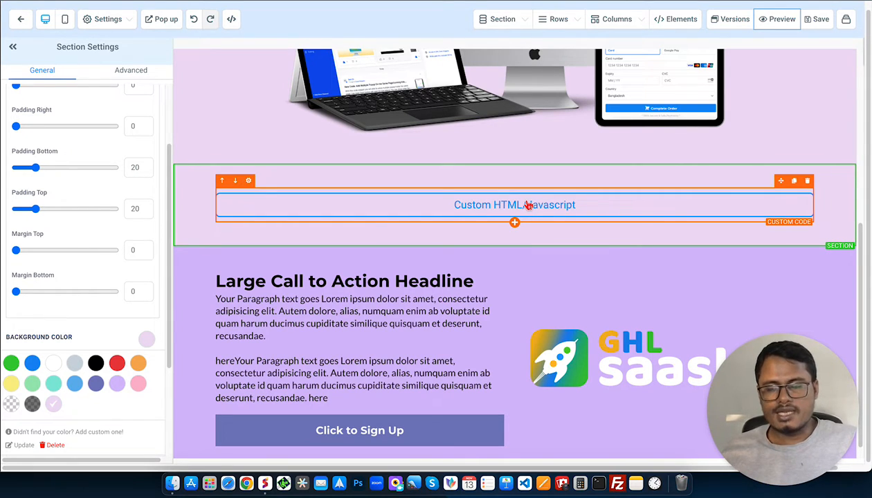
Find "fill" in the divider's custom code, highlight the first path's colour code, and close the editor and the search without changes.
left_click(356, 211)
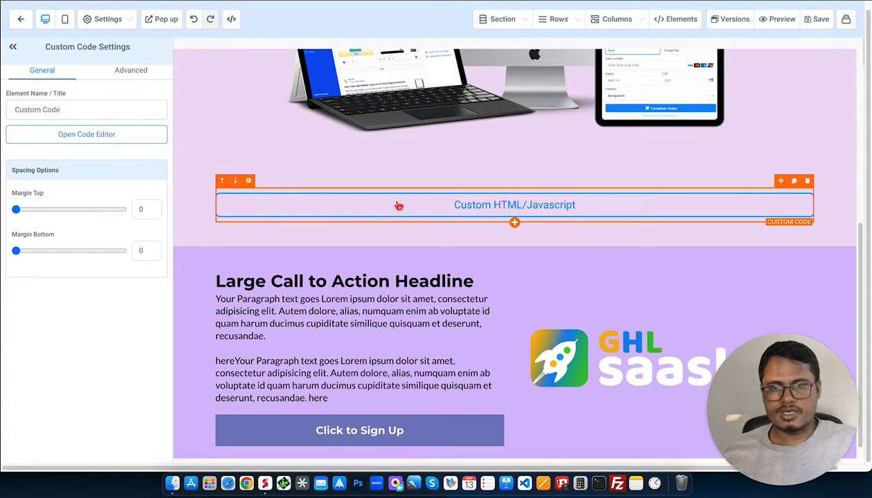
left_click(119, 139)
scroll(328, 218, "down", 5)
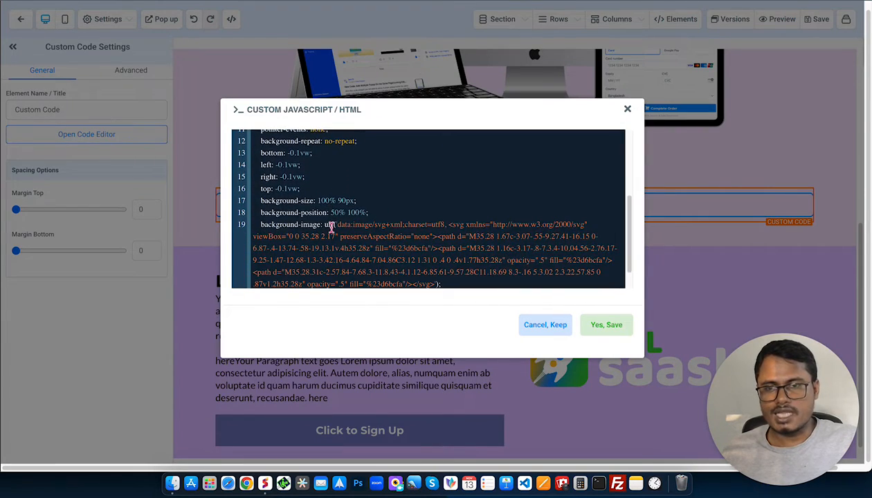
left_click(380, 208)
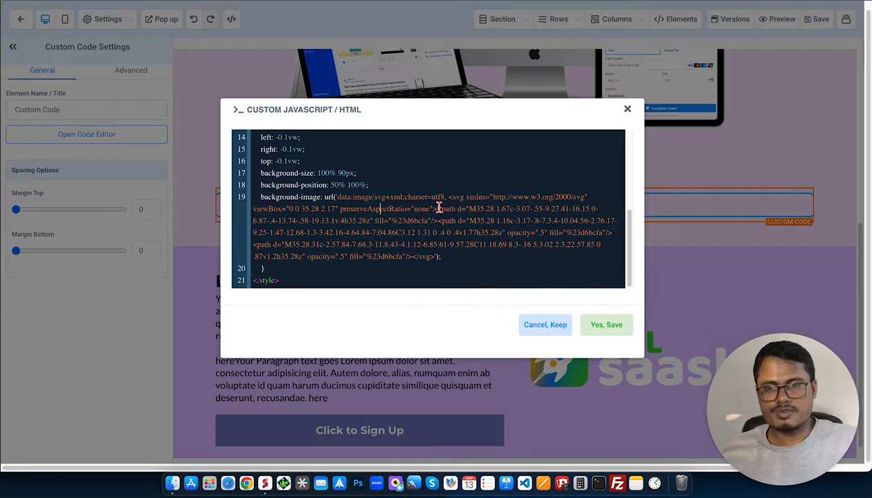
left_click(424, 220)
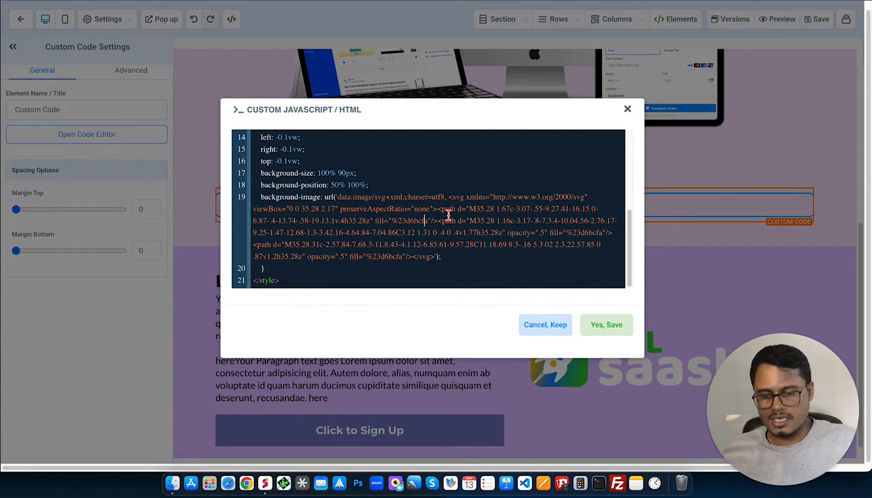
key("super+f")
type("fill")
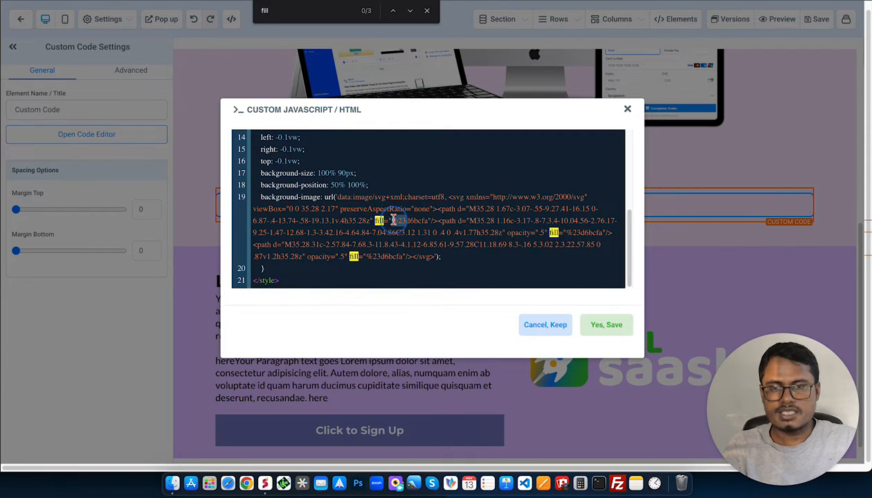
left_click_drag(392, 220, 424, 219)
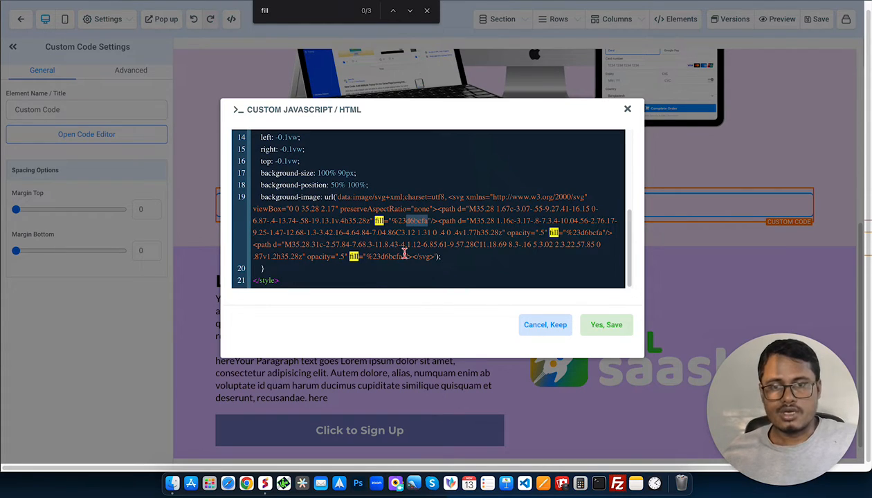
left_click(627, 109)
left_click(426, 11)
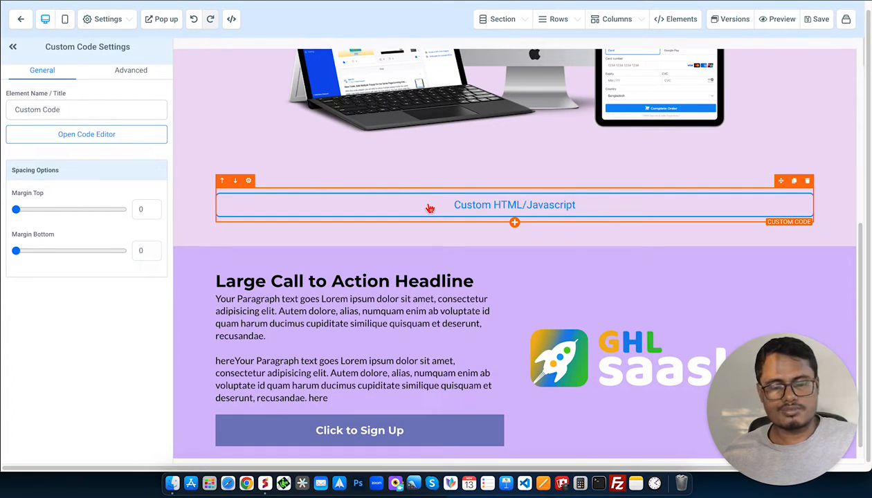
Check the class name in the divider's custom code against the custom class assigned to its section.
left_click(94, 137)
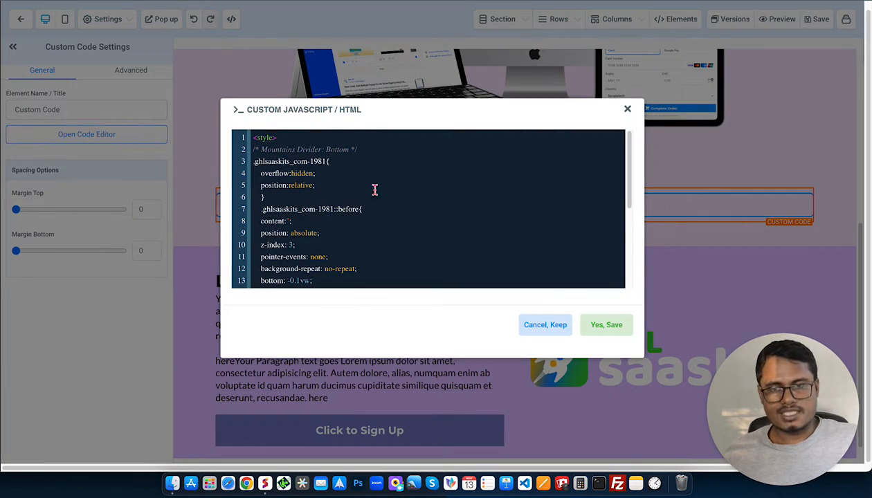
left_click_drag(329, 161, 254, 161)
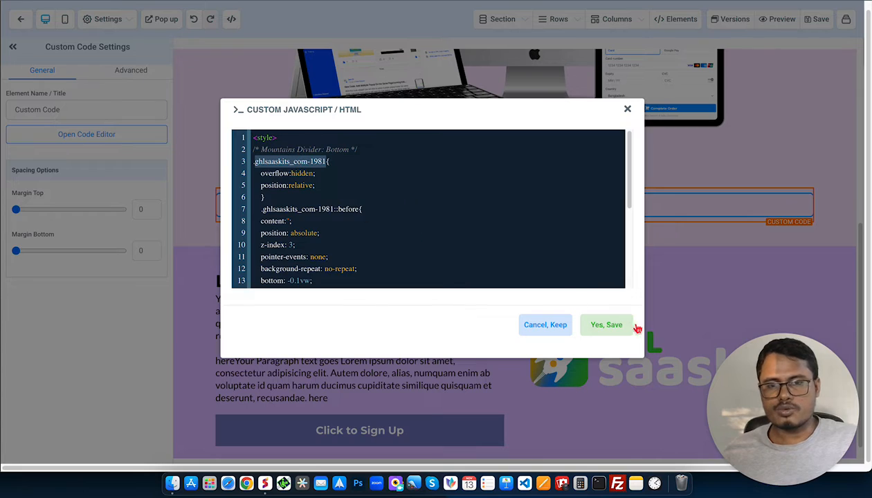
left_click(562, 325)
left_click(281, 172)
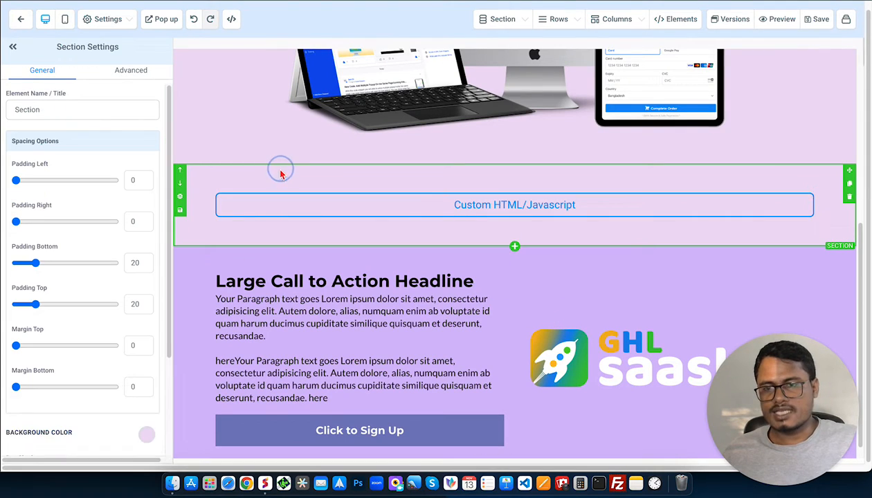
left_click(128, 70)
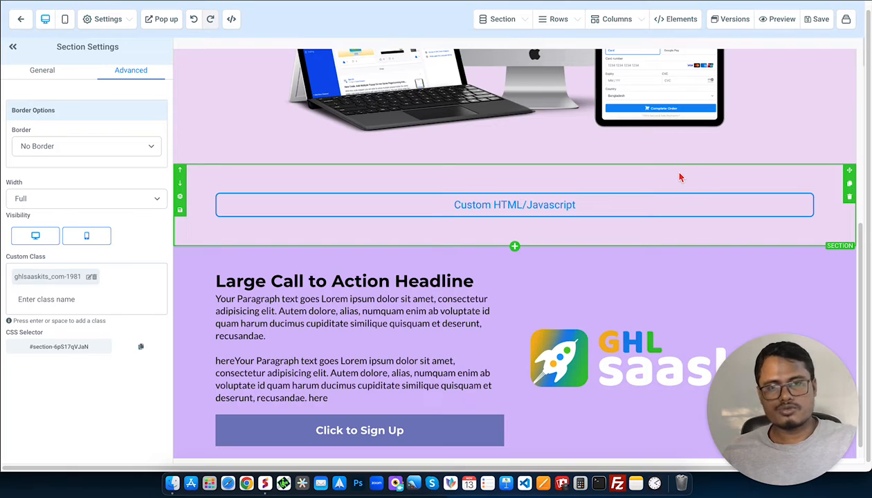
Save the page with the finished divider section.
left_click(811, 18)
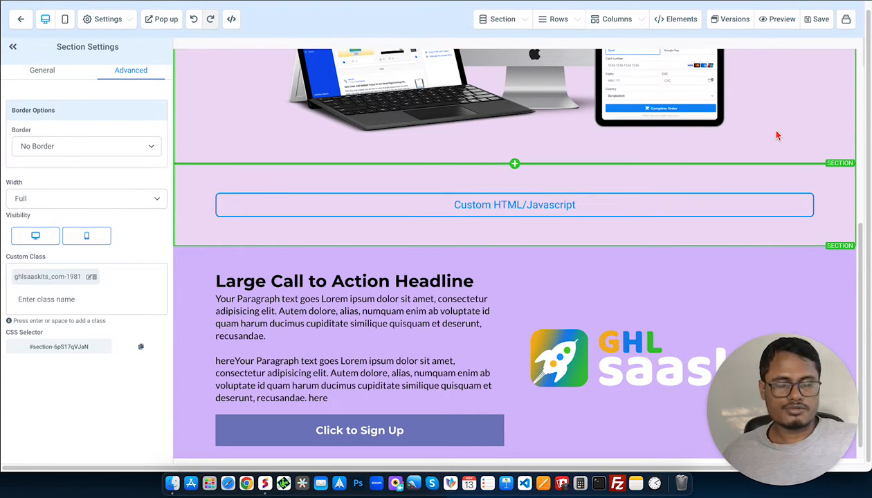
scroll(780, 135, "up", 1)
scroll(780, 135, "up", 5)
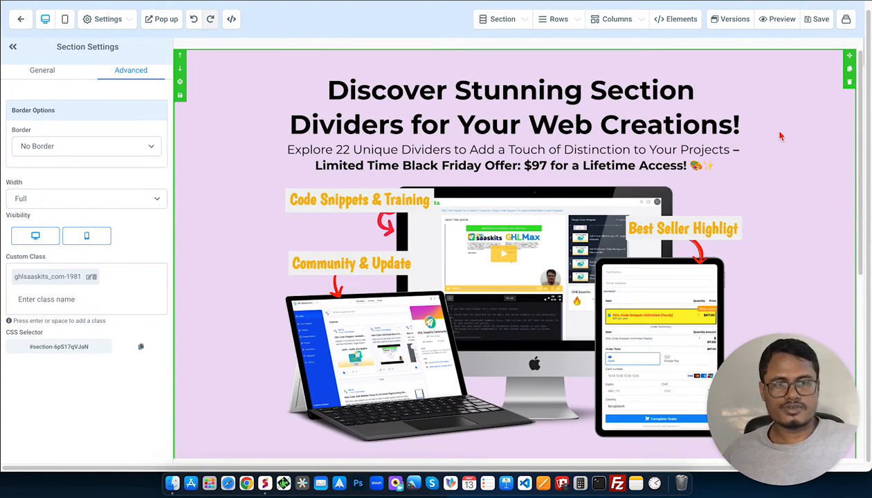